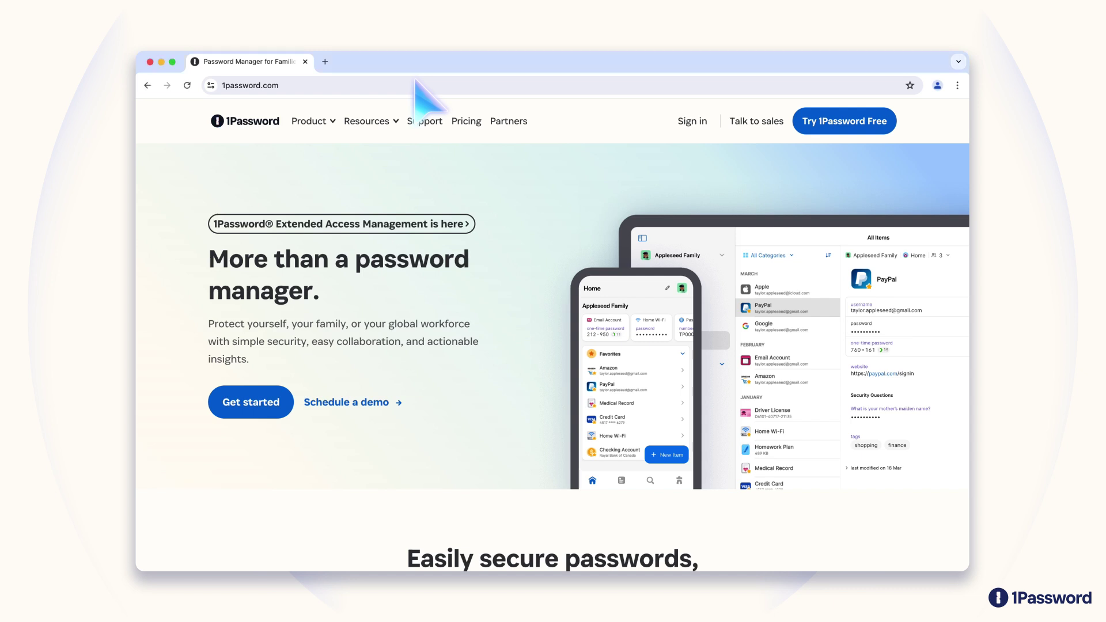
Open the 1Password plans and pricing page and scroll down to the plan cards.
click(829, 123)
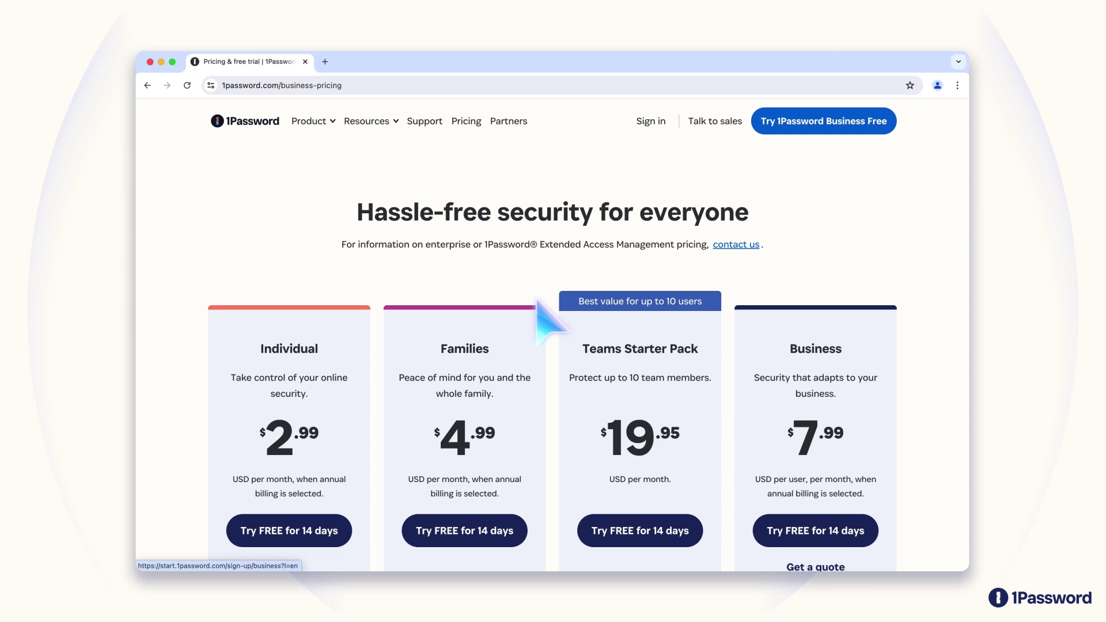
scroll(282, 350, down, 4)
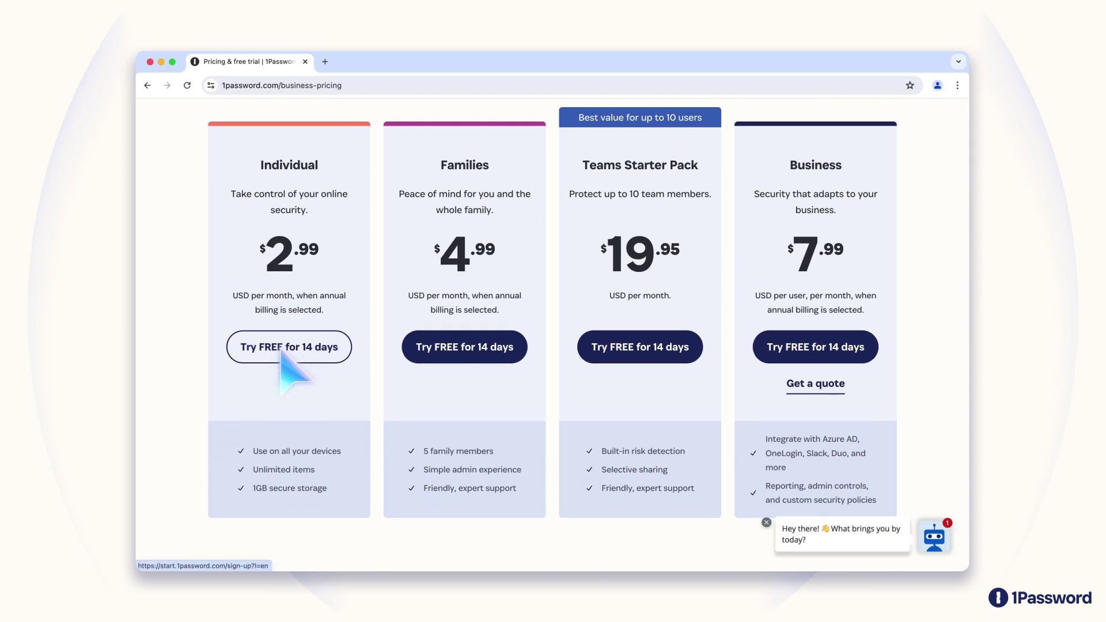
Start the Families 14-day trial and add the 1Password extension to Chrome, approving its permissions.
click(463, 353)
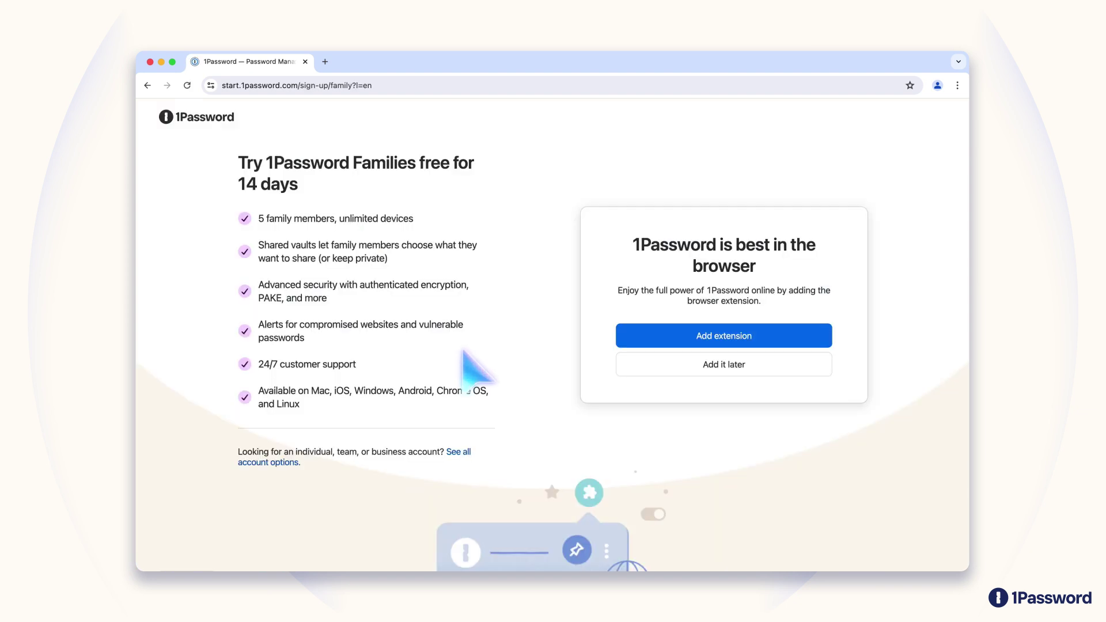
click(678, 338)
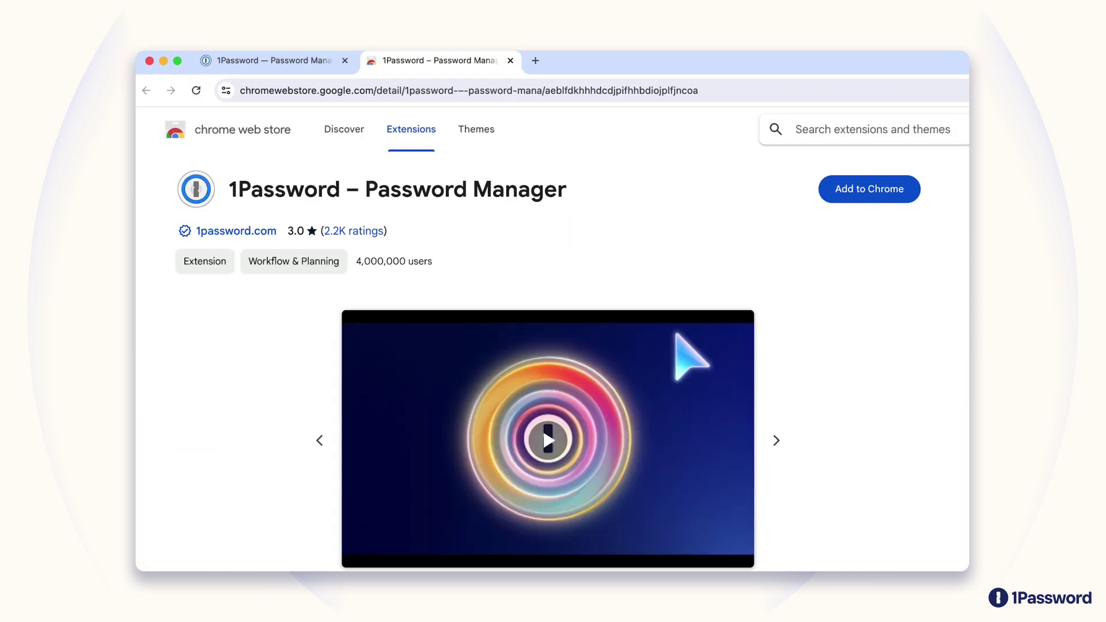
click(869, 190)
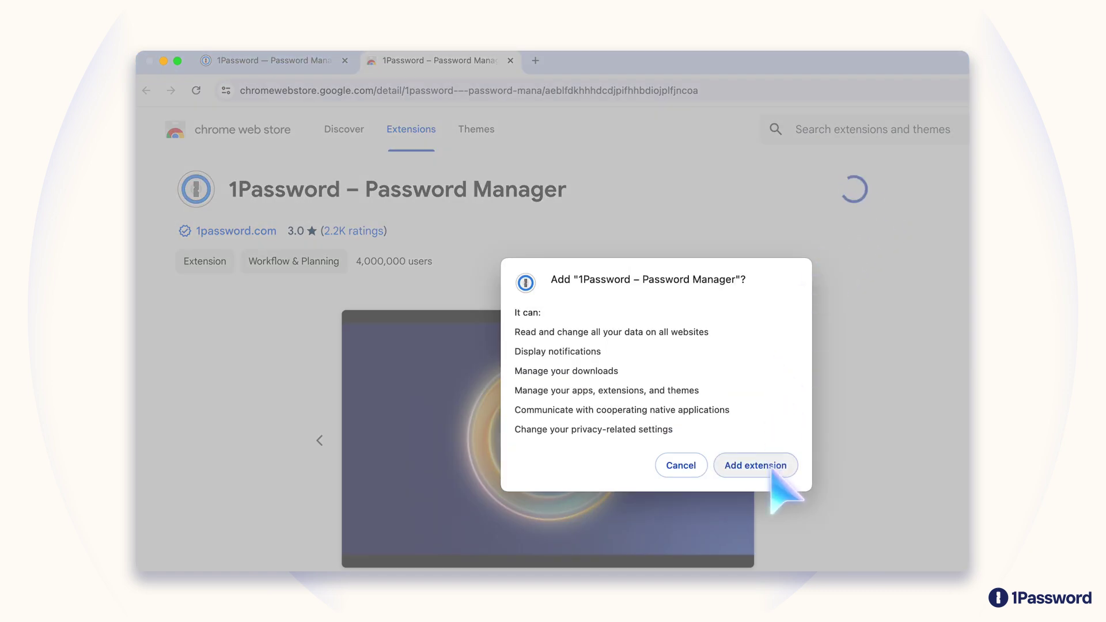
click(773, 474)
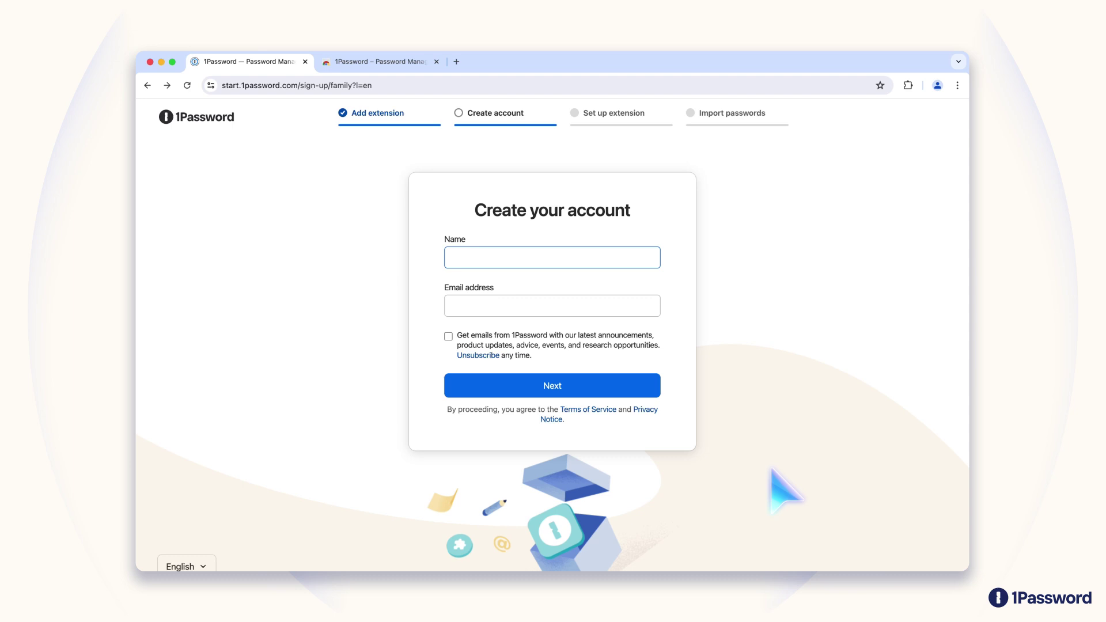
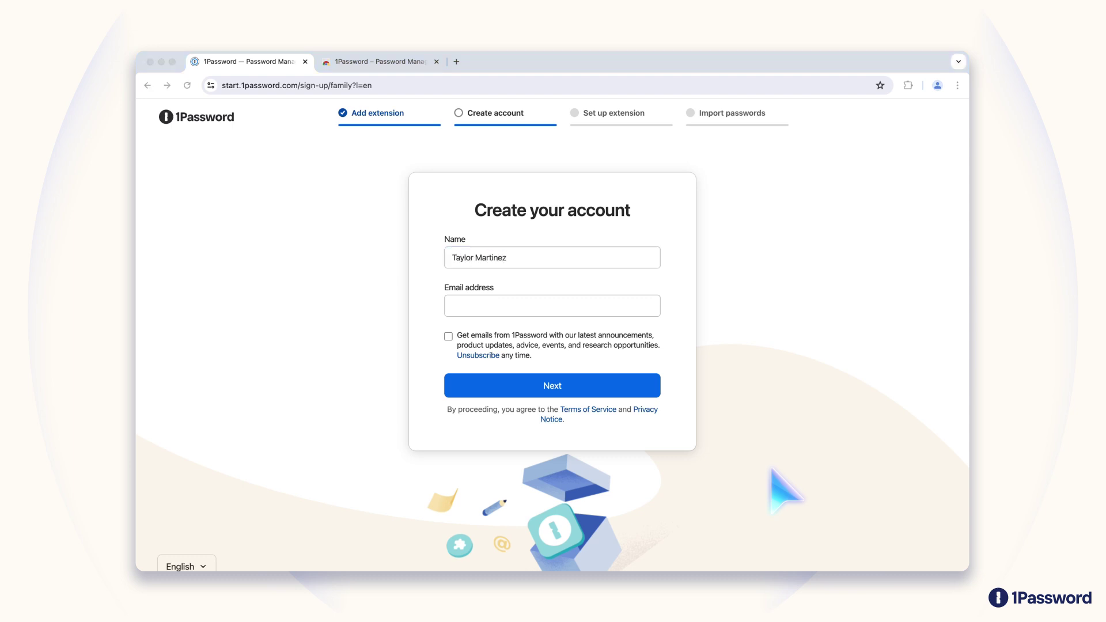
Enter the account holder's name and e-mail, opt in to 1Password e-mails, submit, and return for the code.
key(Tab)
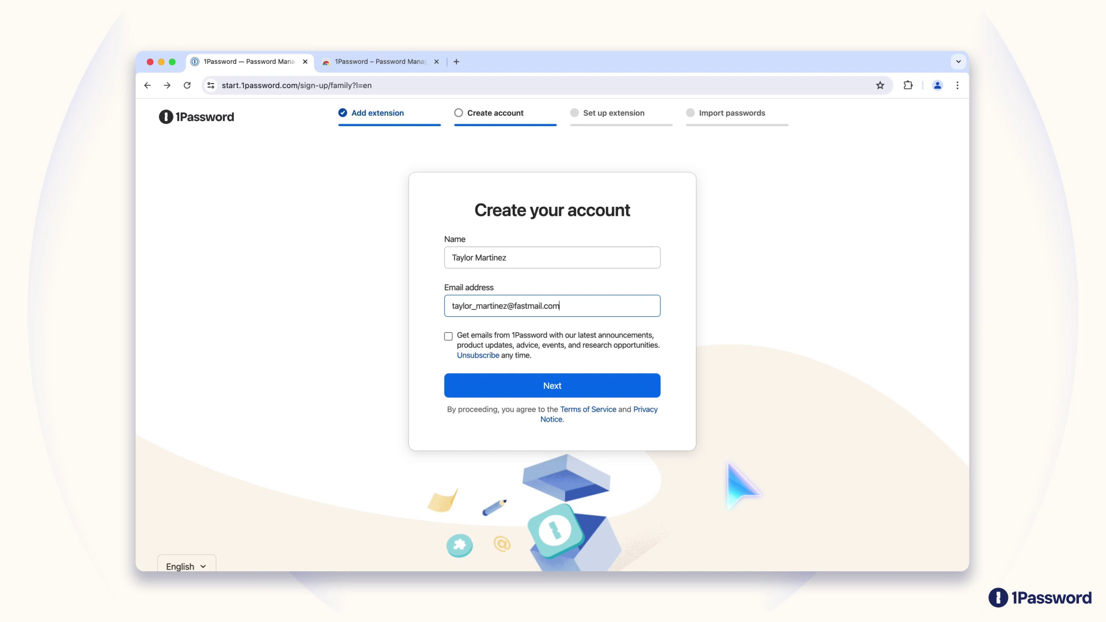
click(448, 336)
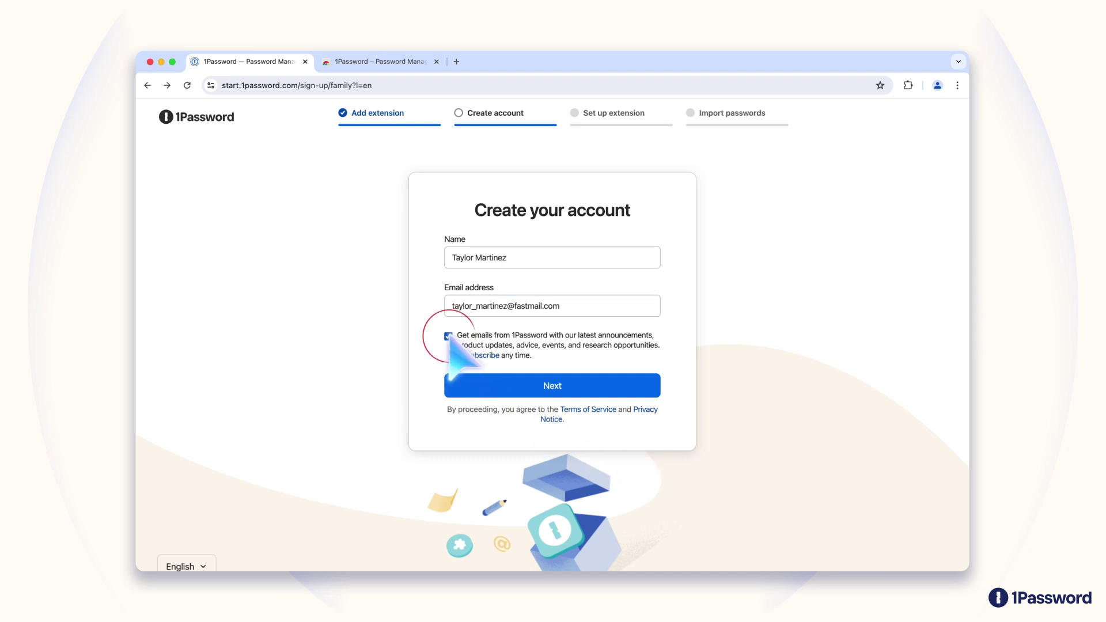
click(497, 387)
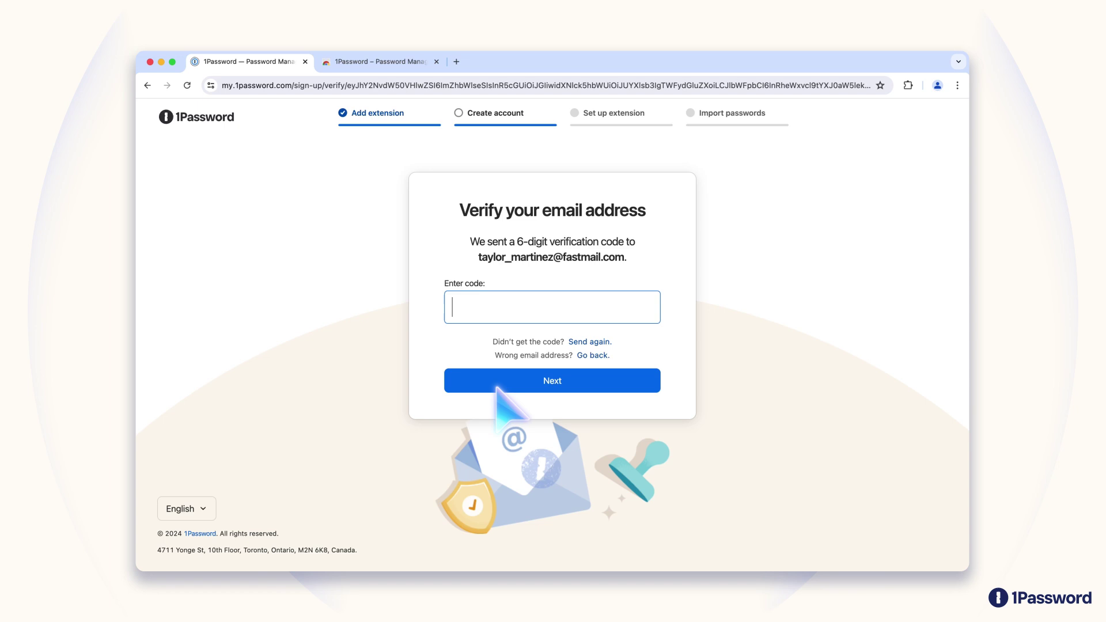
key(super+Tab)
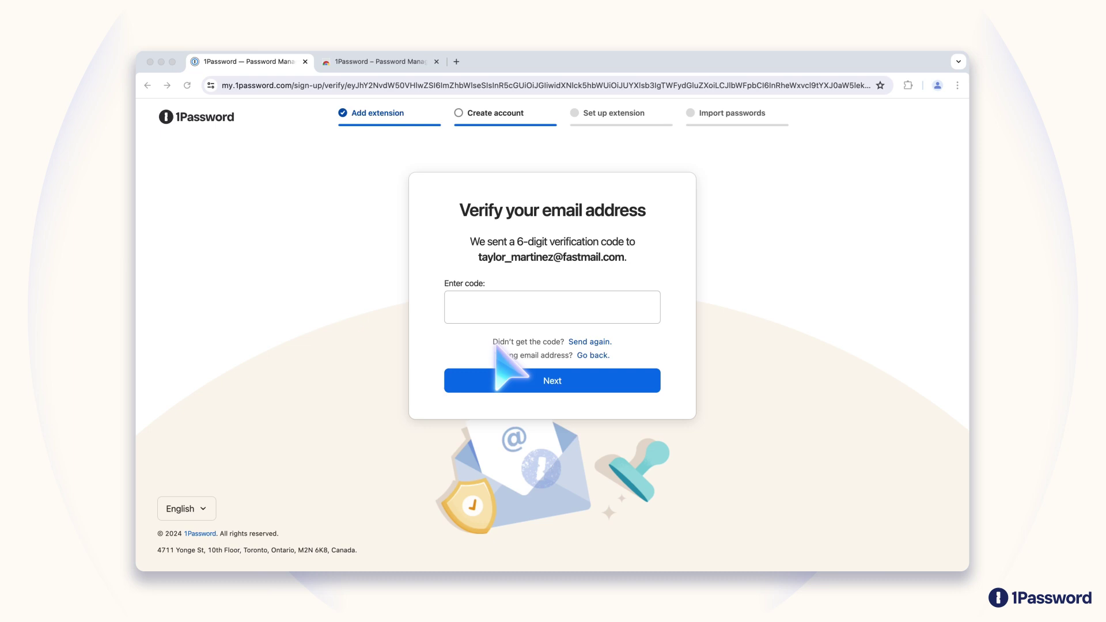
click(489, 314)
Paste and submit the emailed verification code, then continue past the security explanation.
key(Return)
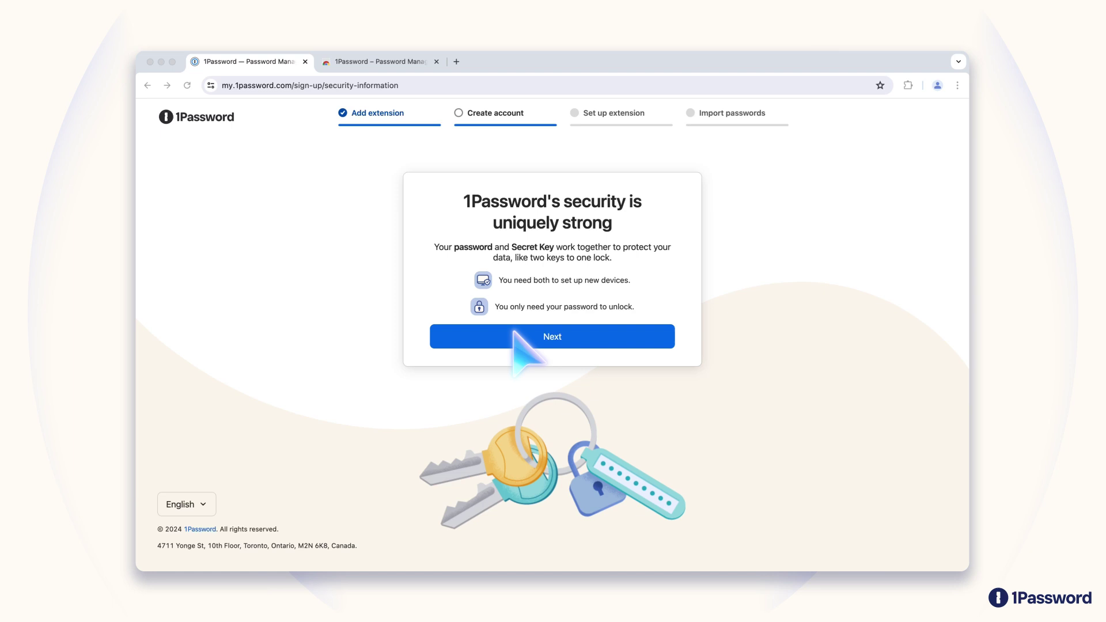
click(514, 333)
click(514, 333)
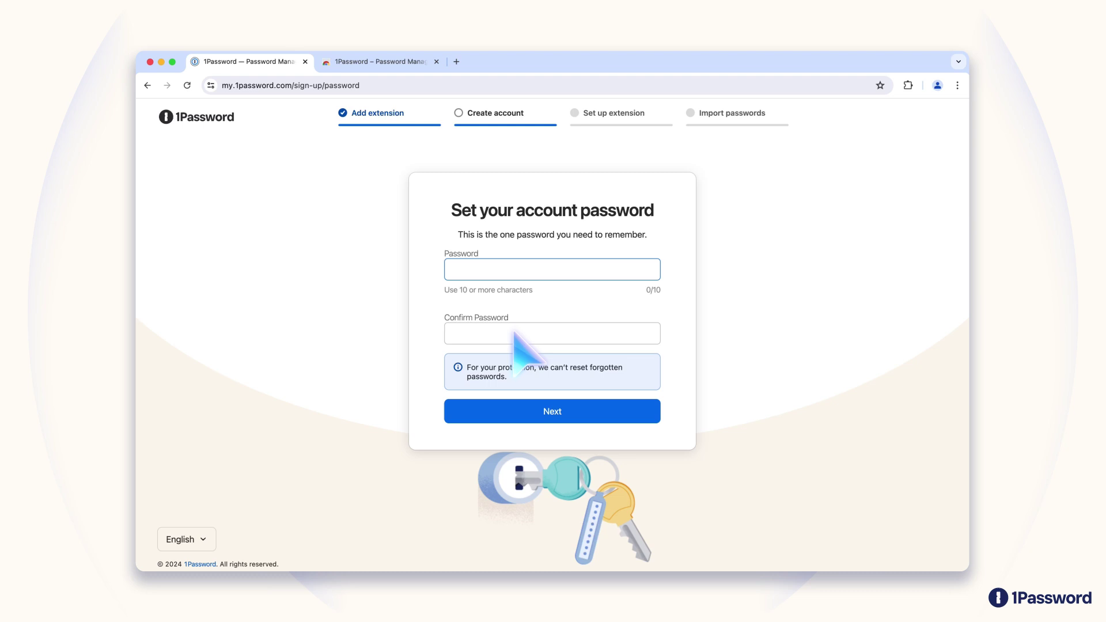
Enter the new account password, confirm it, and submit.
text(••••••••••••••••)
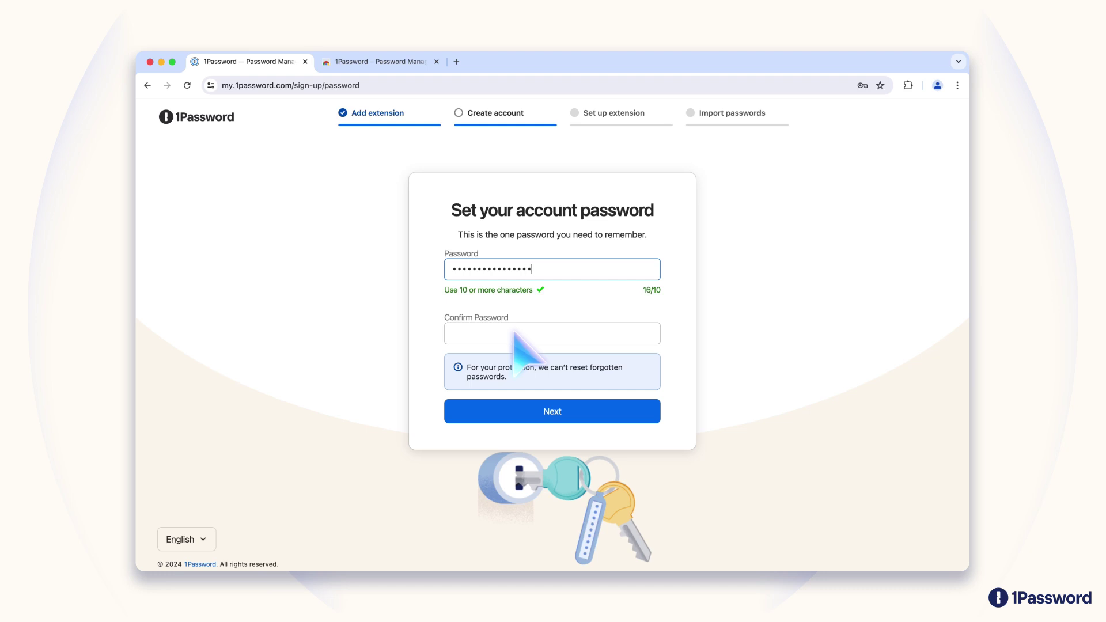
click(514, 332)
text(••••••••)
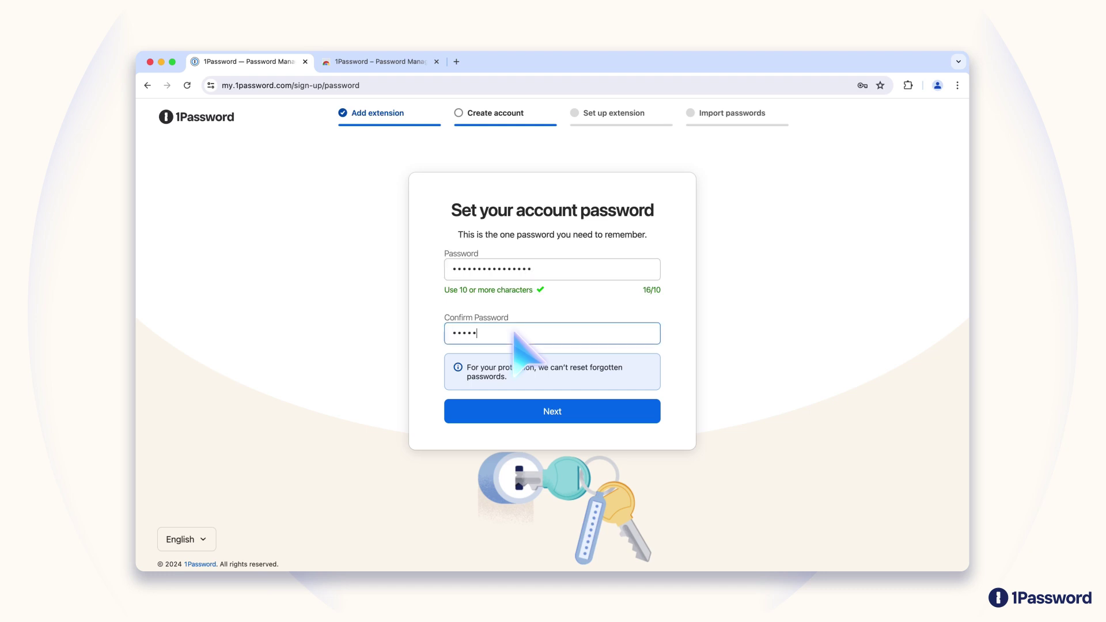
text(•••••••)
click(529, 410)
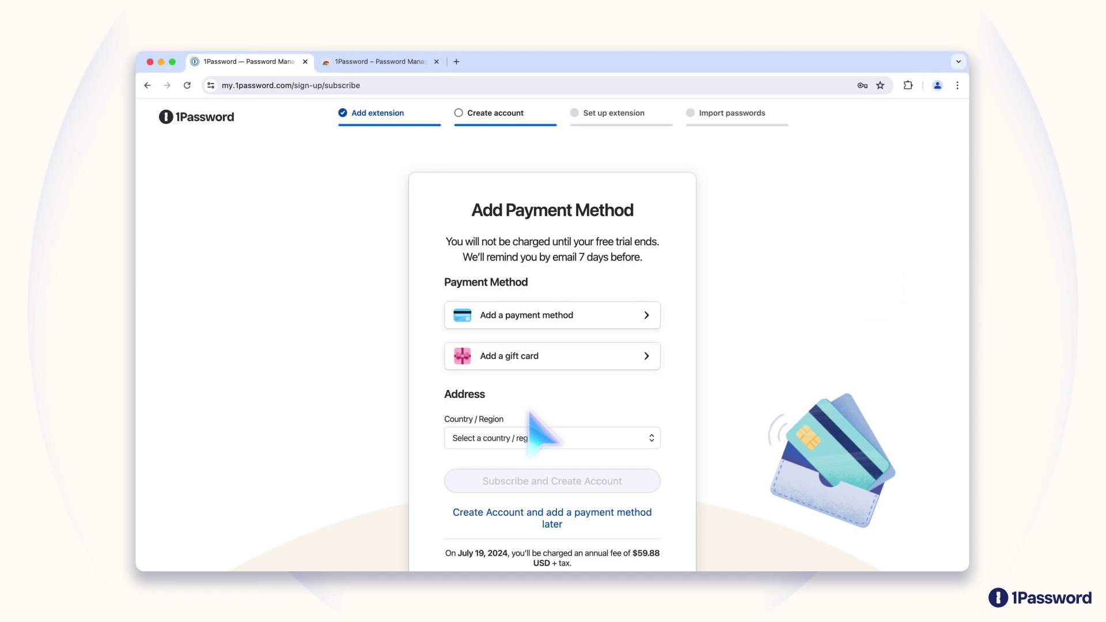
Scroll the Add Payment Method page and open the card payment details form.
scroll(530, 412, down, 2)
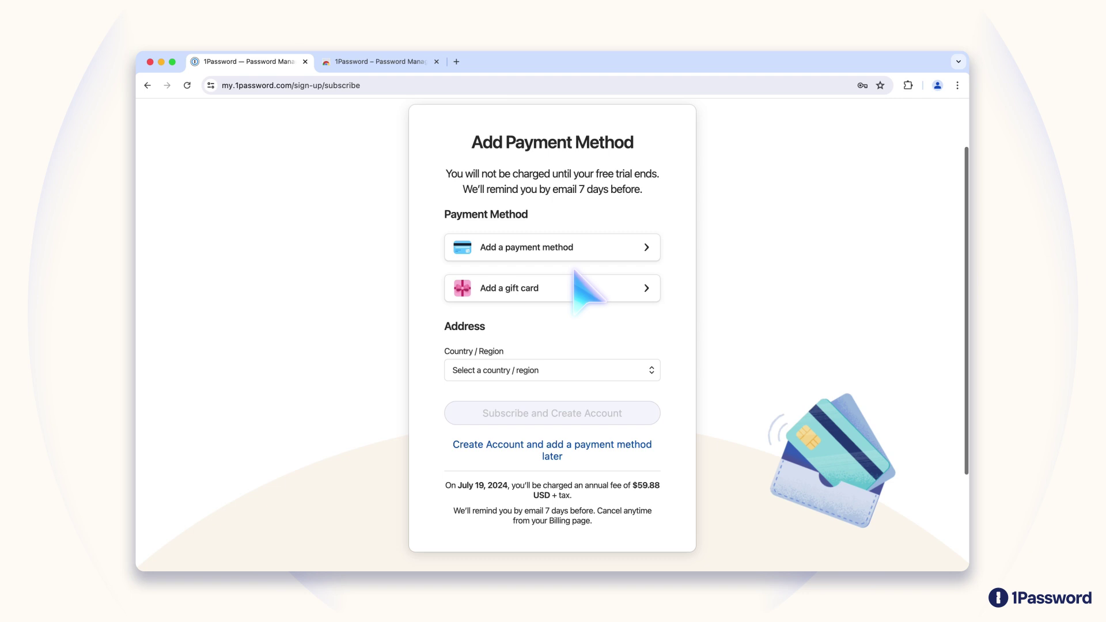
click(572, 246)
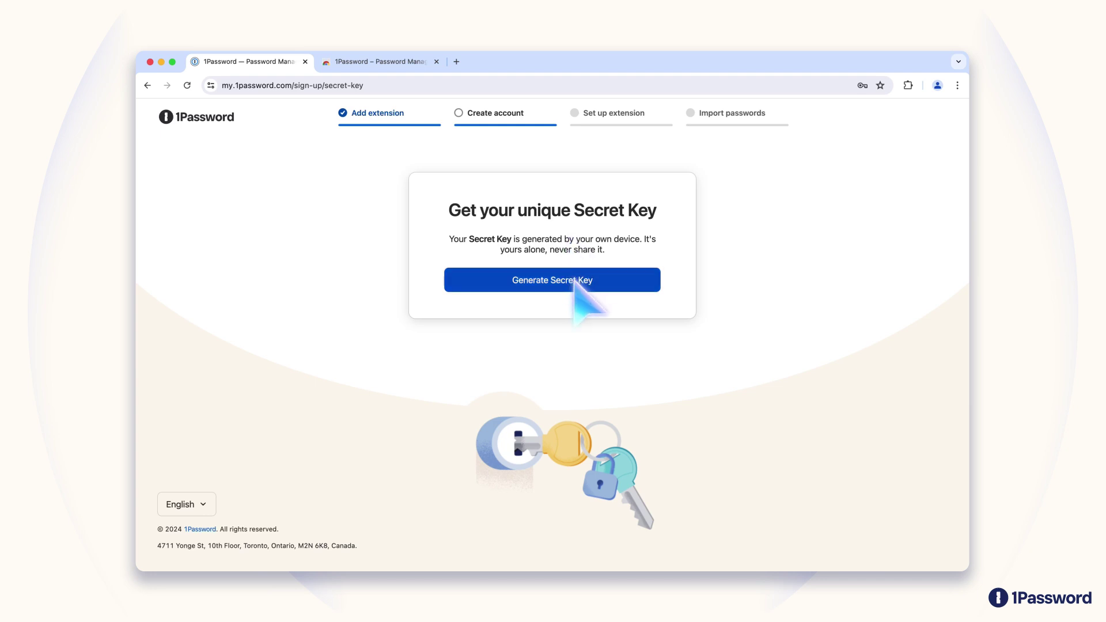
Generate the account's Secret Key and save the Emergency Kit backup as a PDF.
click(574, 279)
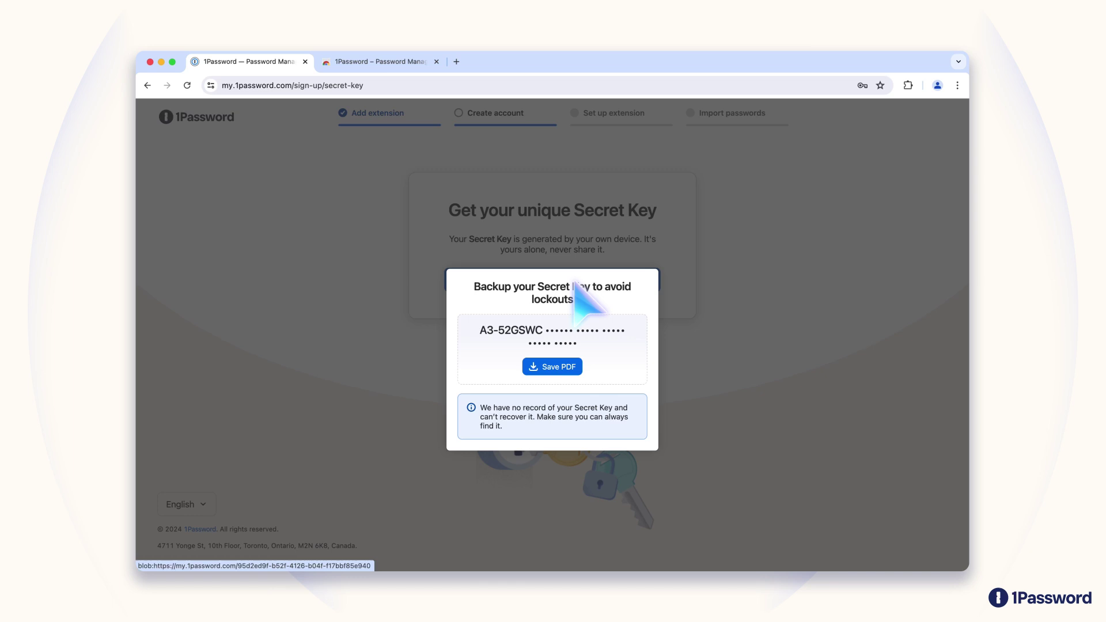
click(562, 367)
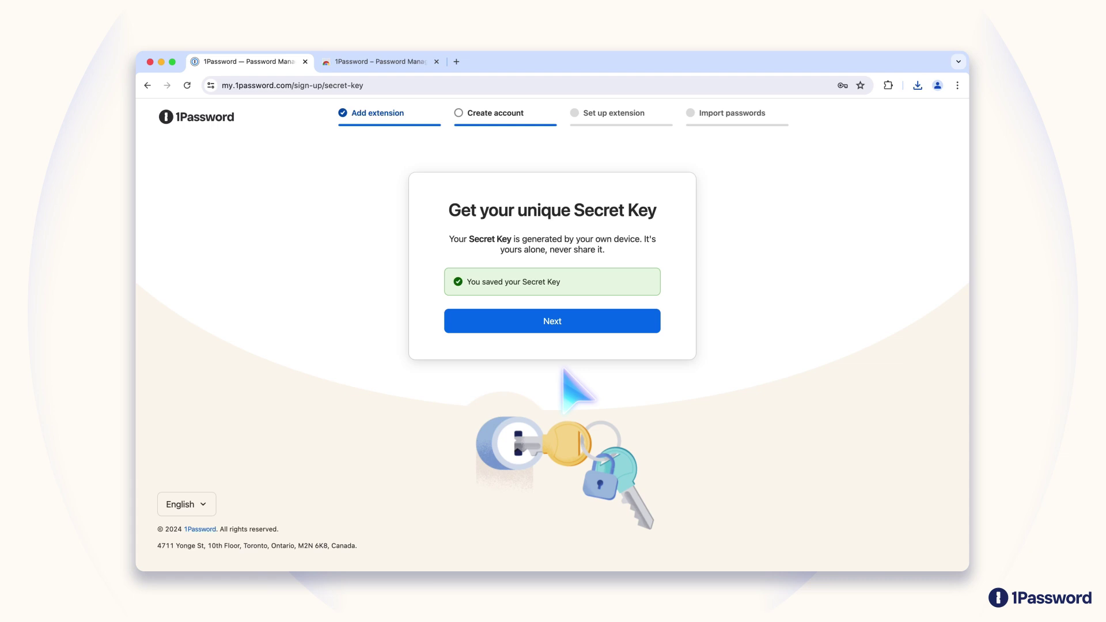
Open the downloaded Emergency Kit PDF from Chrome's downloads list and scroll through it.
click(916, 84)
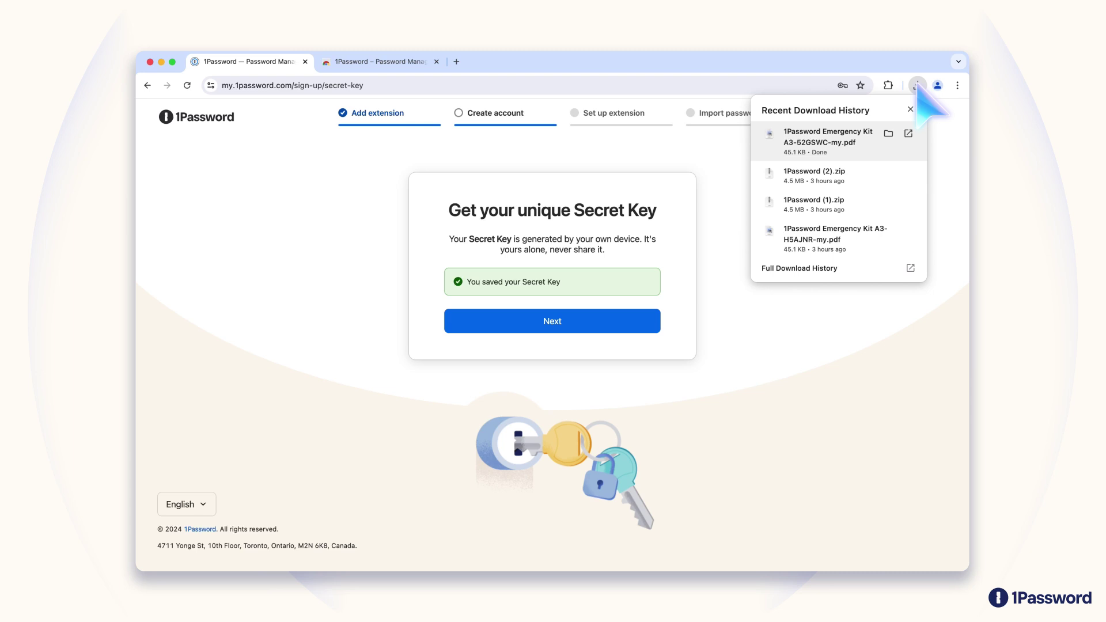
click(909, 134)
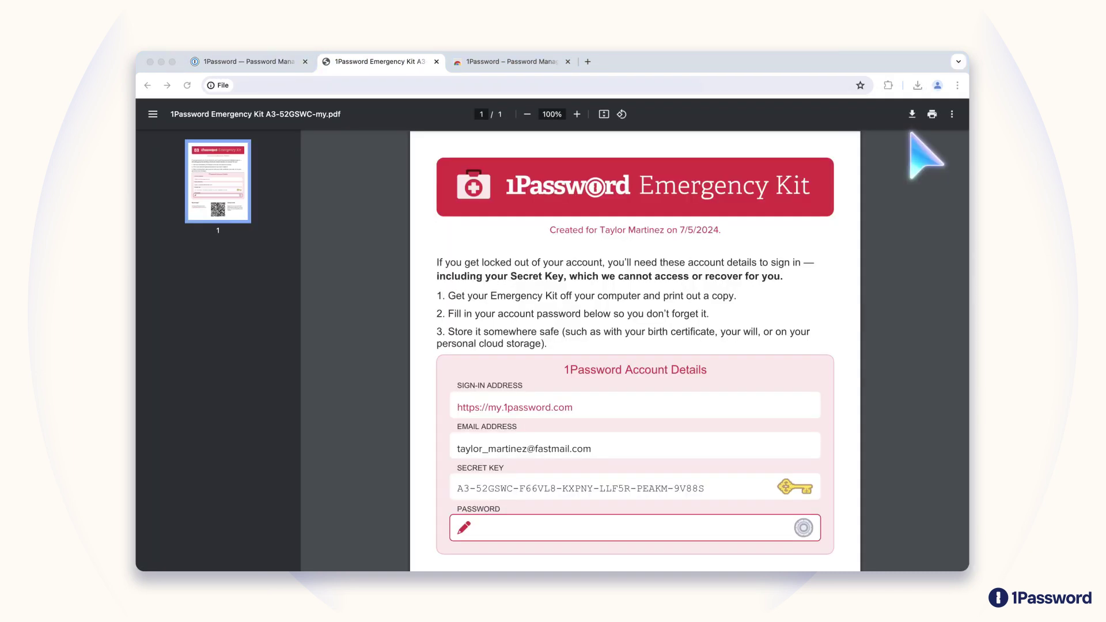
scroll(911, 134, down, 3)
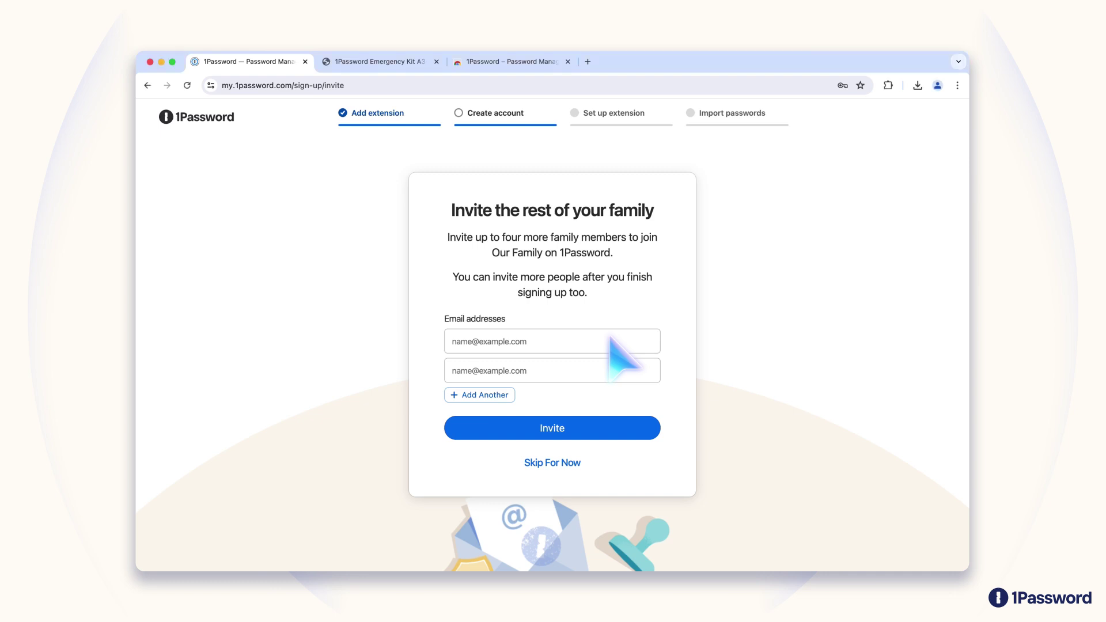
Enter two family members' e-mail addresses and send both invitations.
click(610, 338)
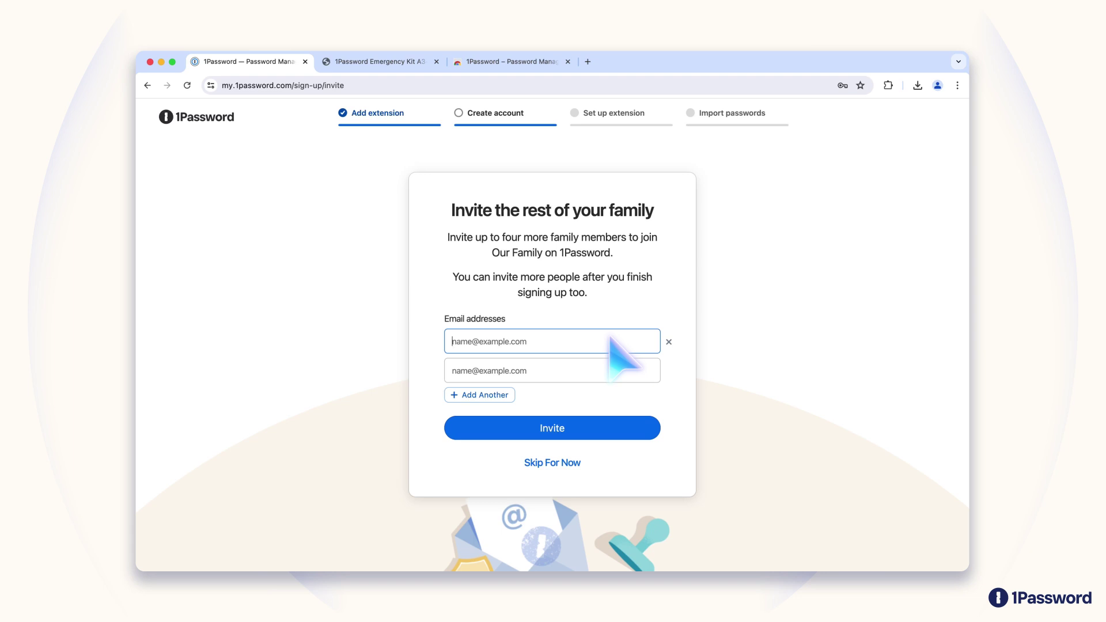
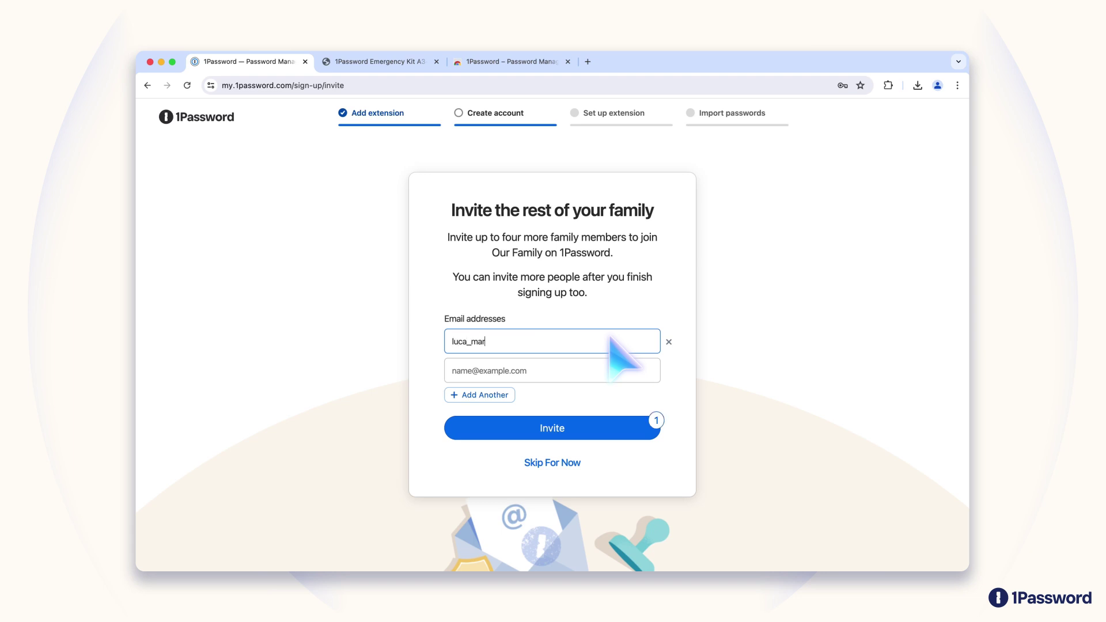
key(Tab)
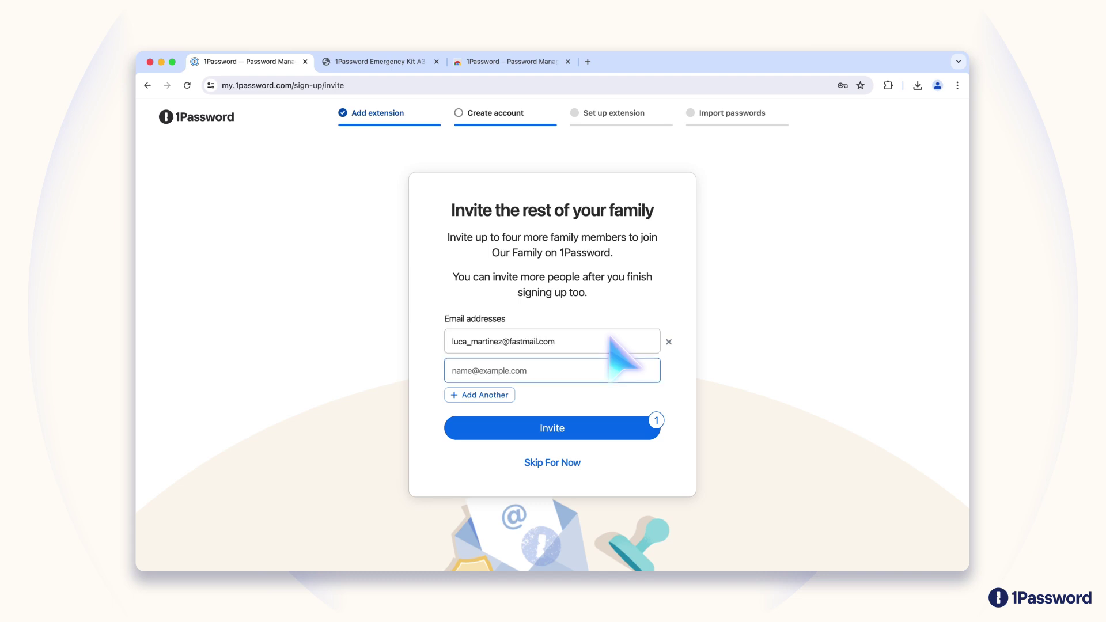
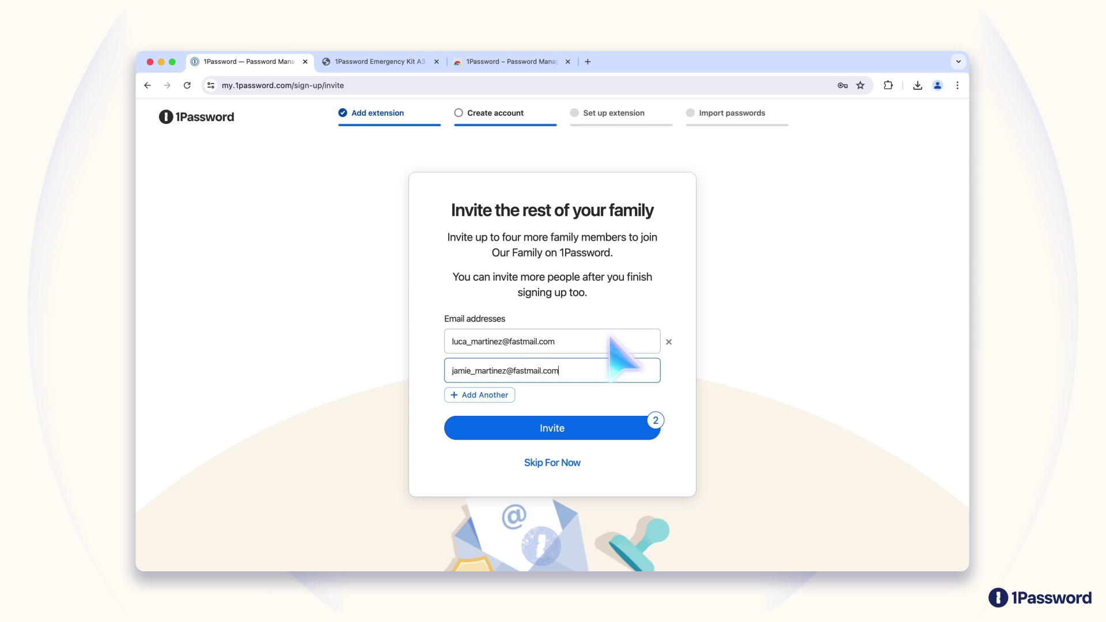
click(597, 426)
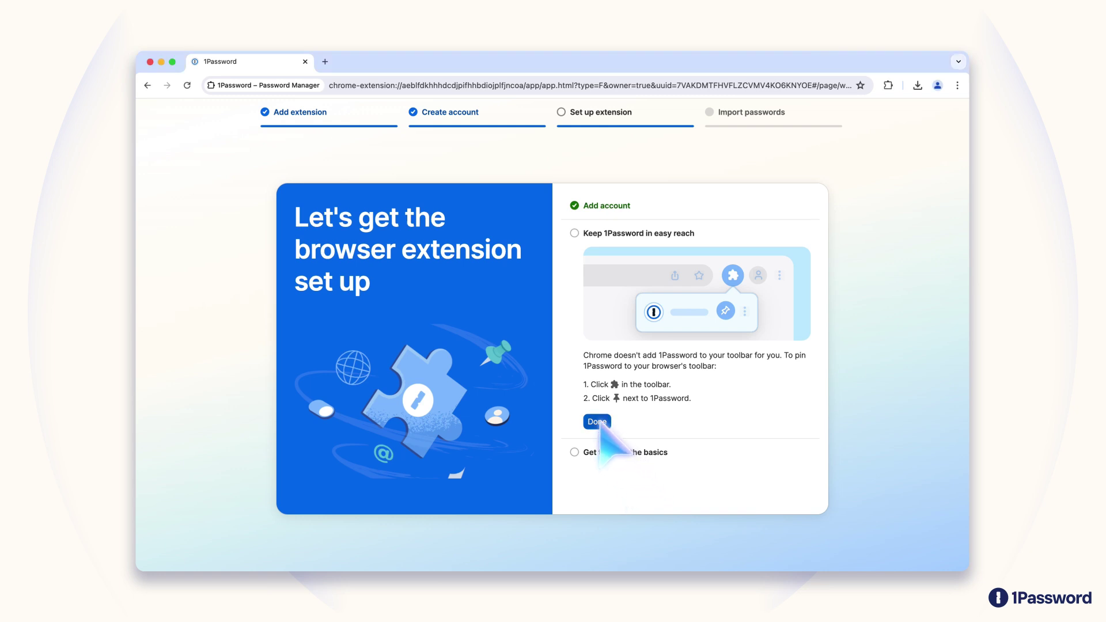
Pin the 1Password extension to Chrome's toolbar.
click(888, 85)
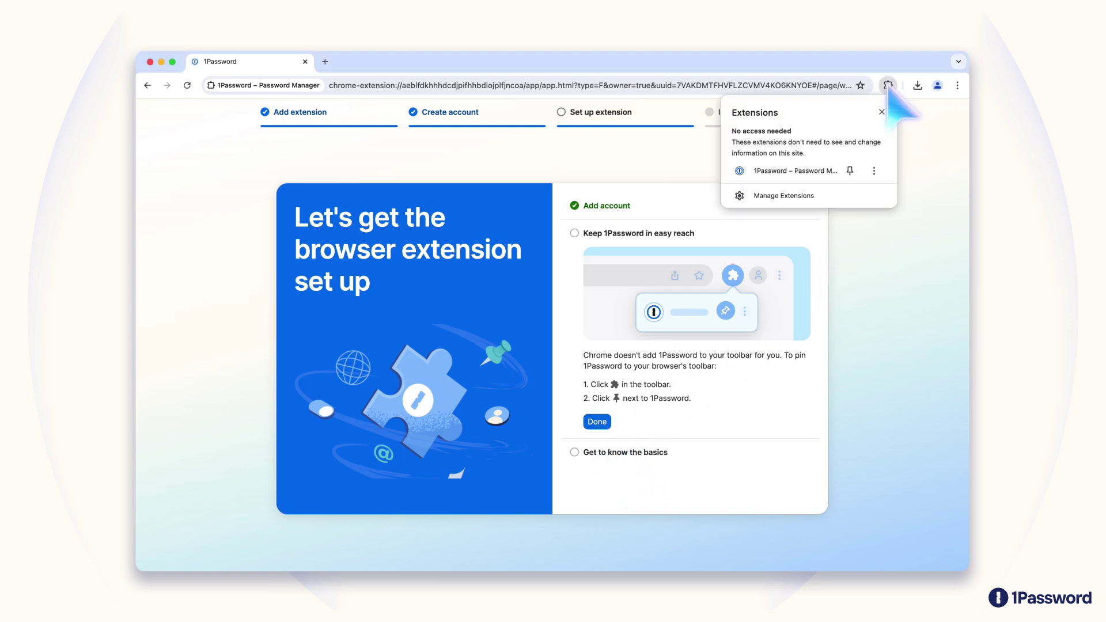
click(849, 170)
click(749, 232)
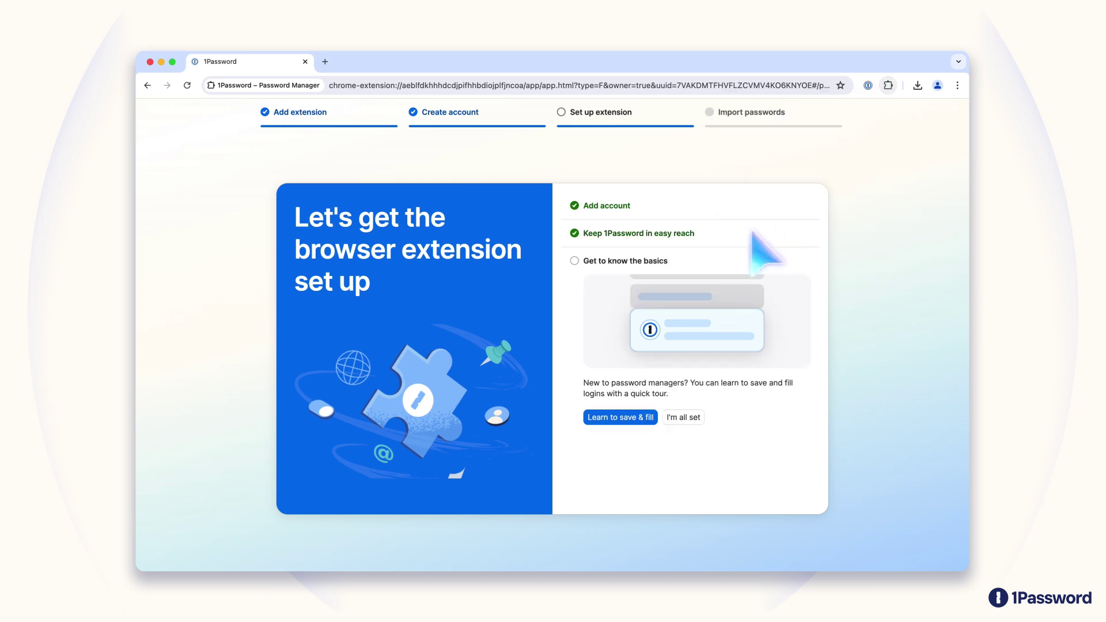
In the tutorial, save a login with the suggested strong password, then fill the sign-in form with it.
click(631, 413)
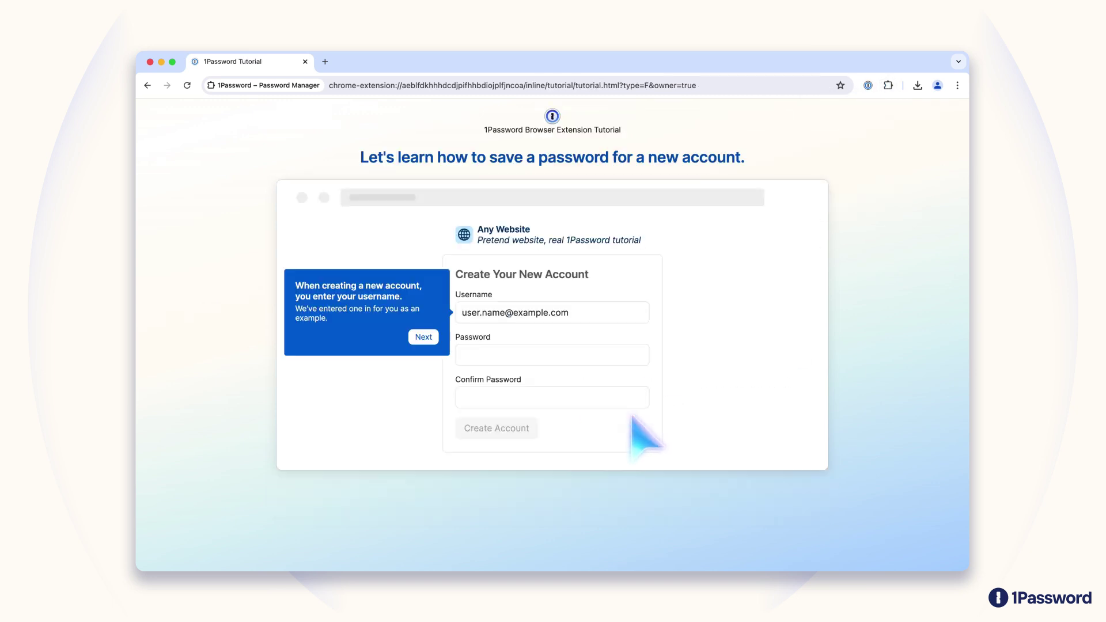
click(425, 340)
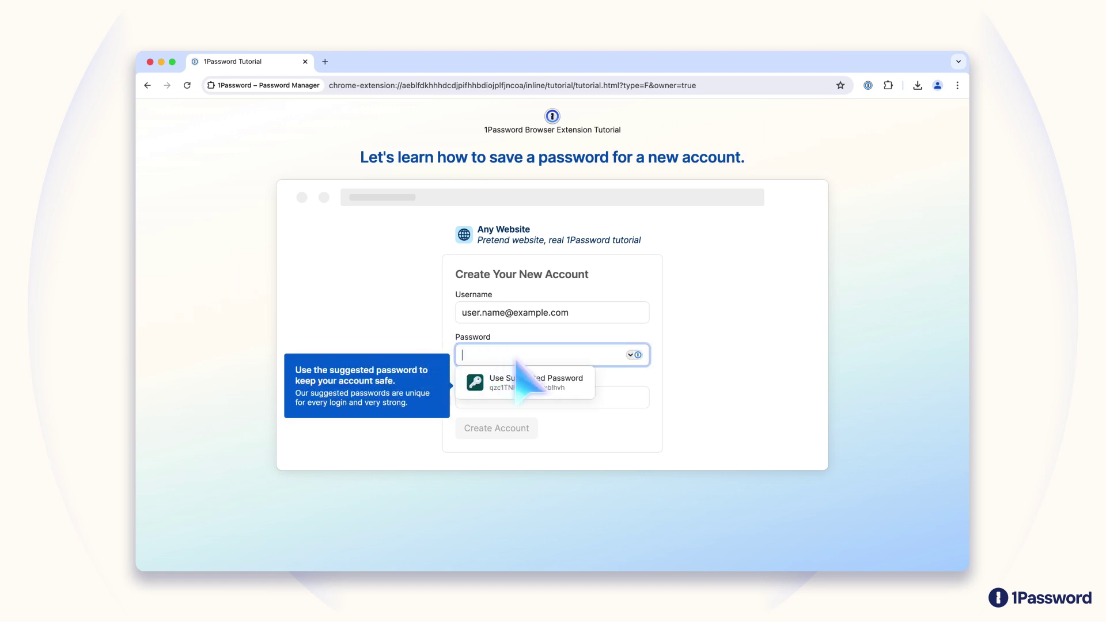
click(534, 385)
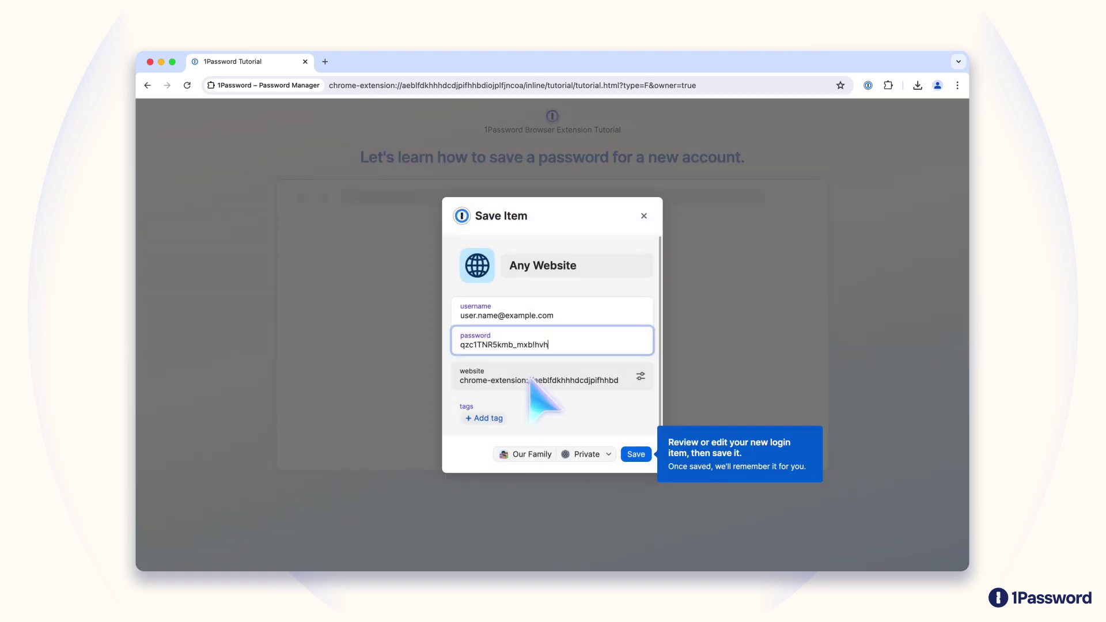
click(636, 454)
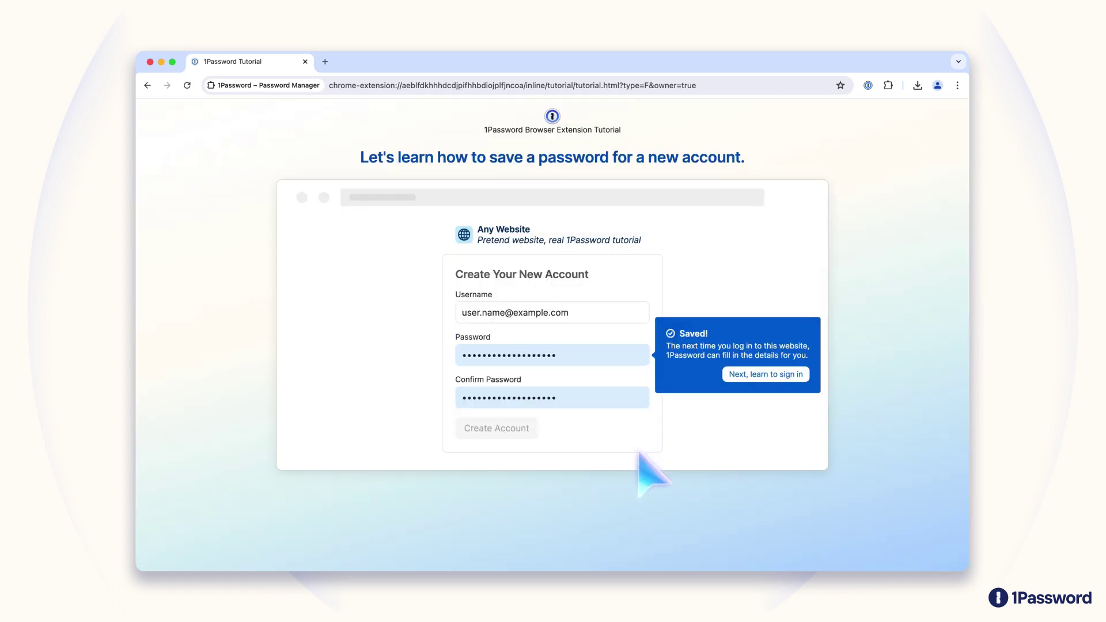
click(754, 375)
click(603, 313)
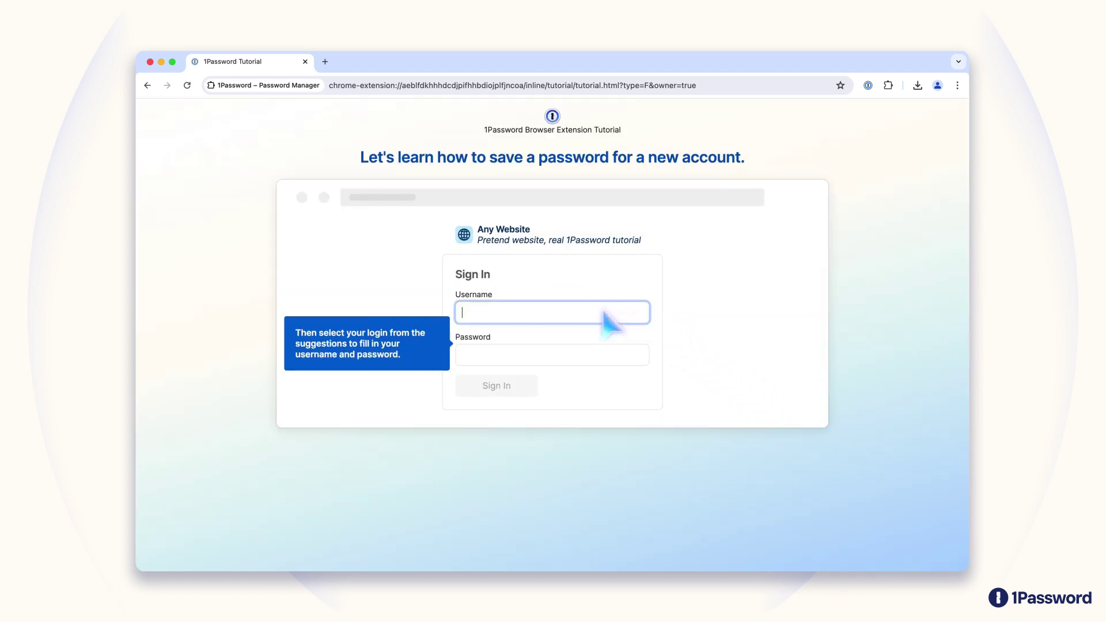
click(577, 340)
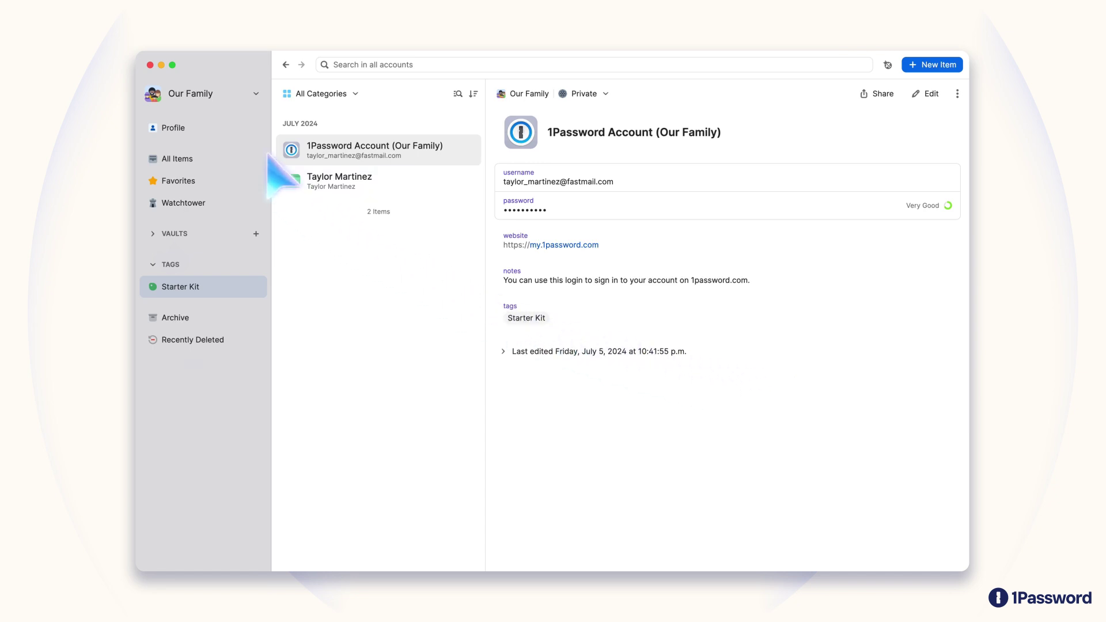
In Settings > Security, set Require password to Every 2 weeks.
click(229, 92)
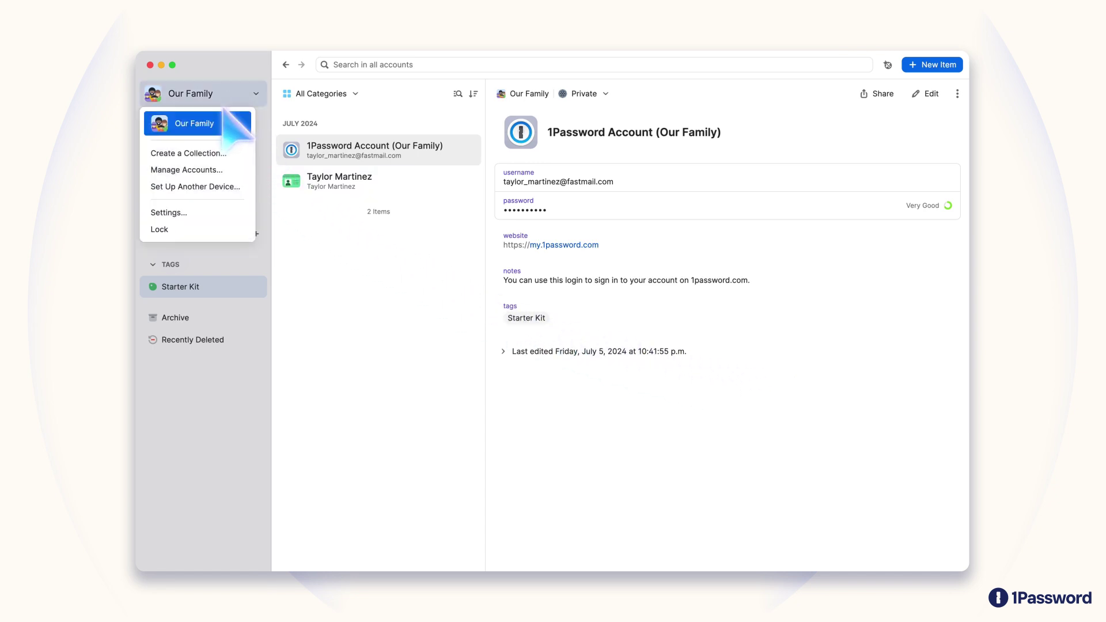
click(215, 213)
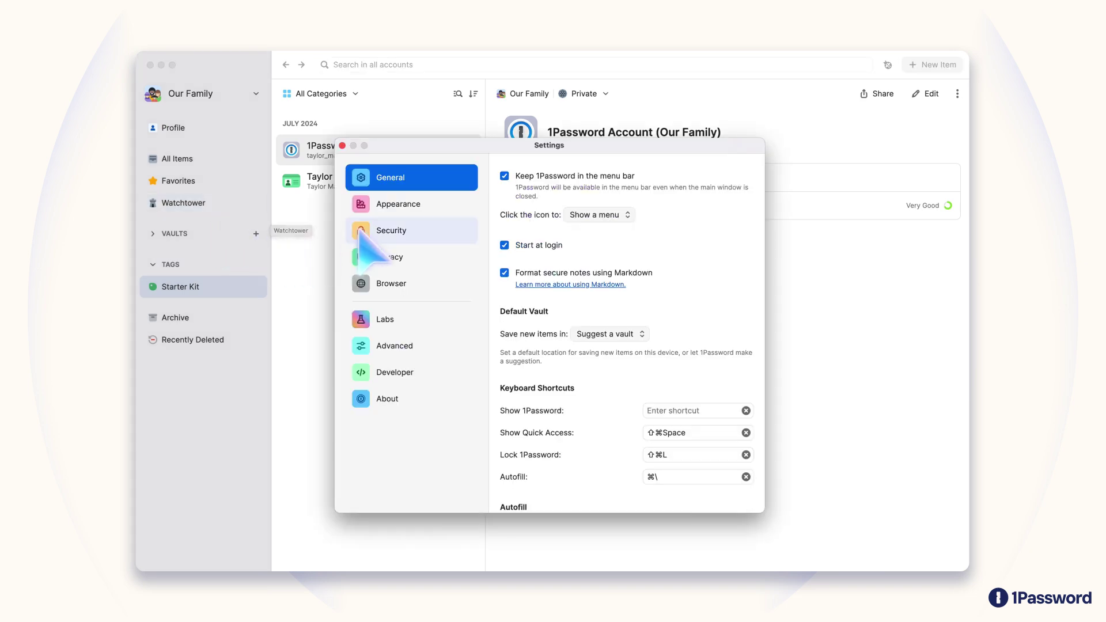
click(374, 230)
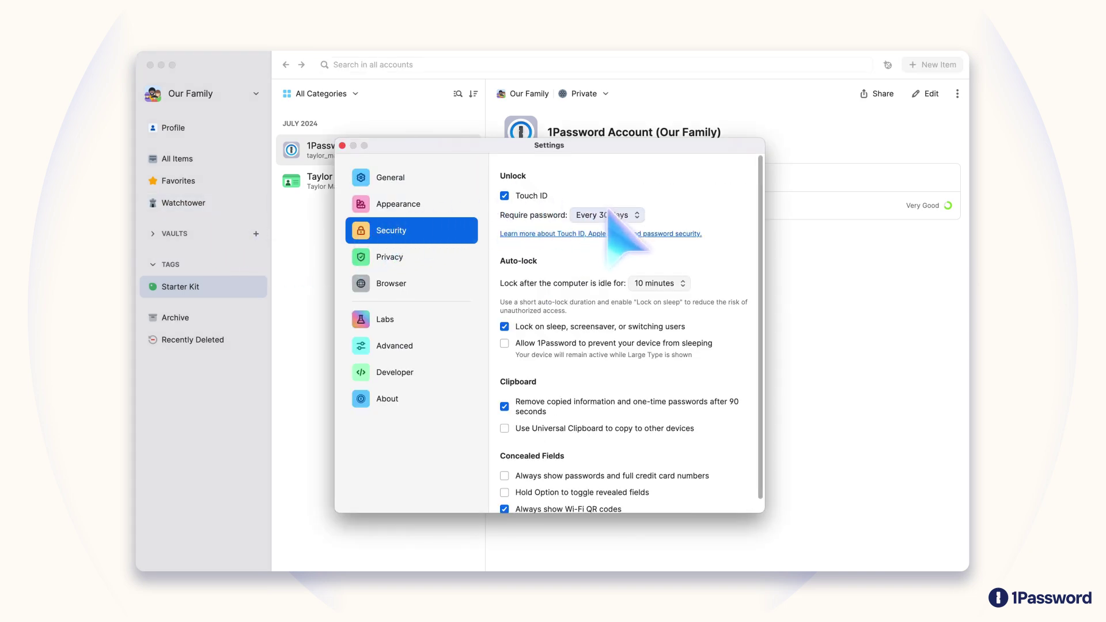
click(628, 215)
click(617, 268)
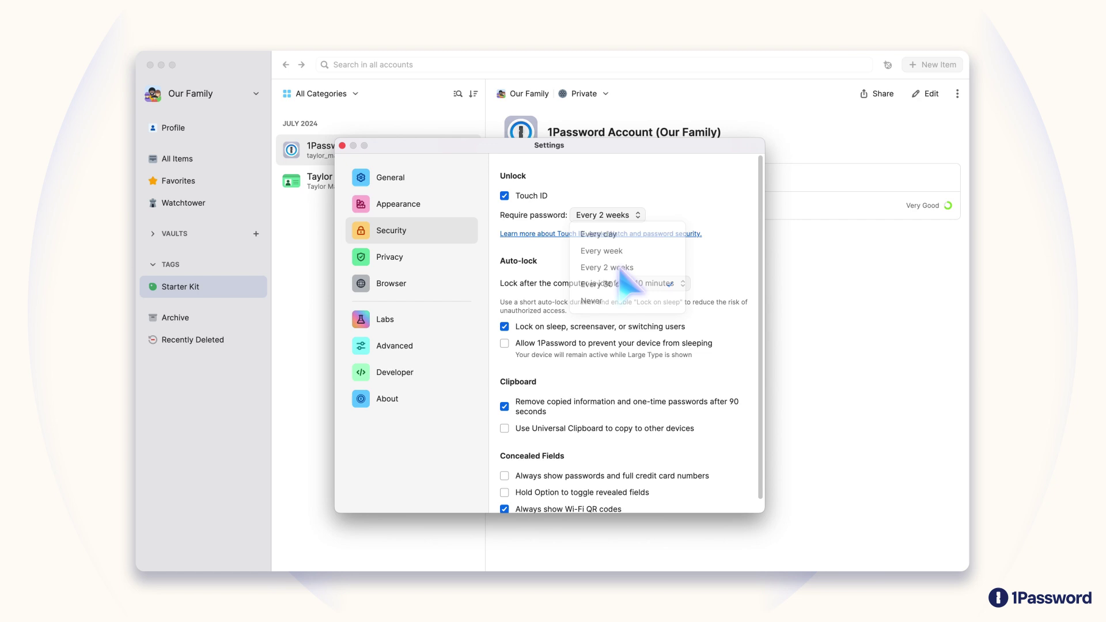
scroll(619, 266, down, 1)
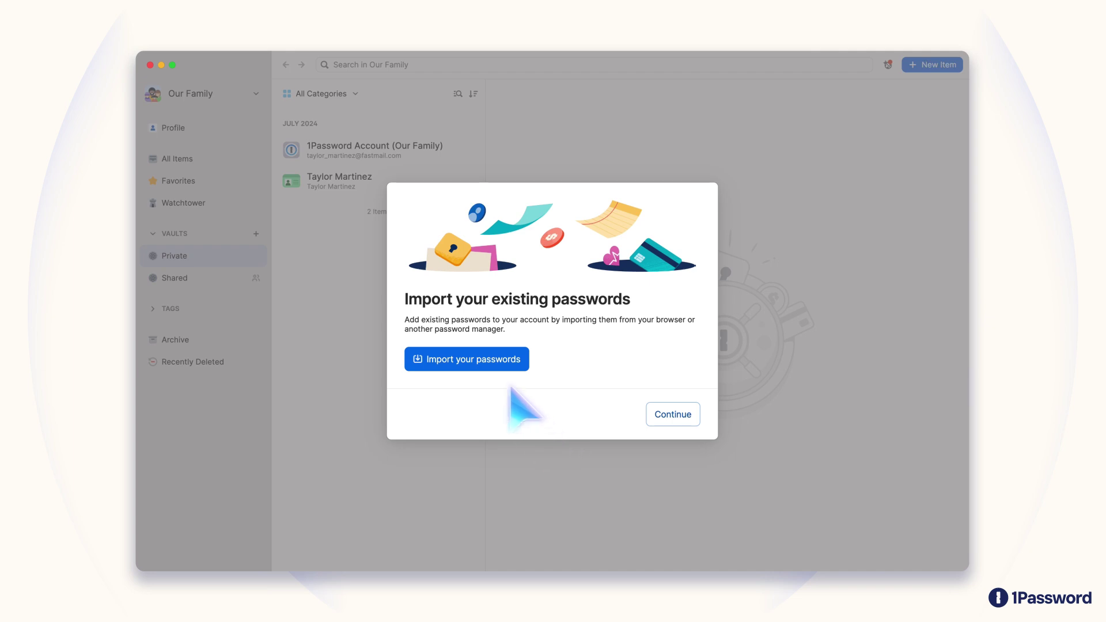
Start a password import and review the Chrome and LastPass import instructions.
click(499, 362)
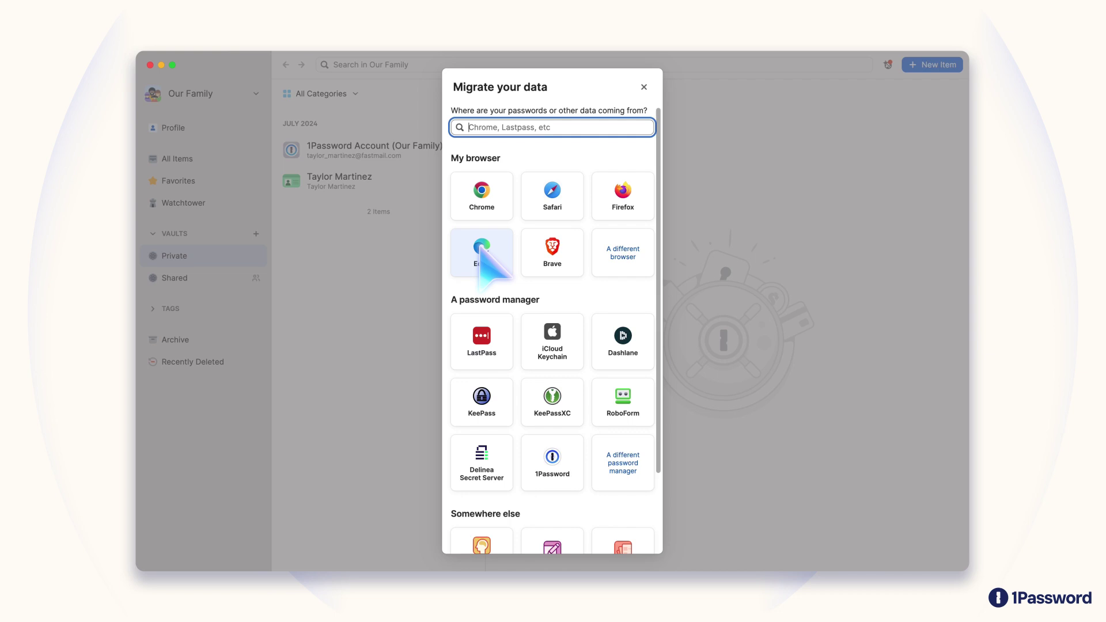
click(481, 195)
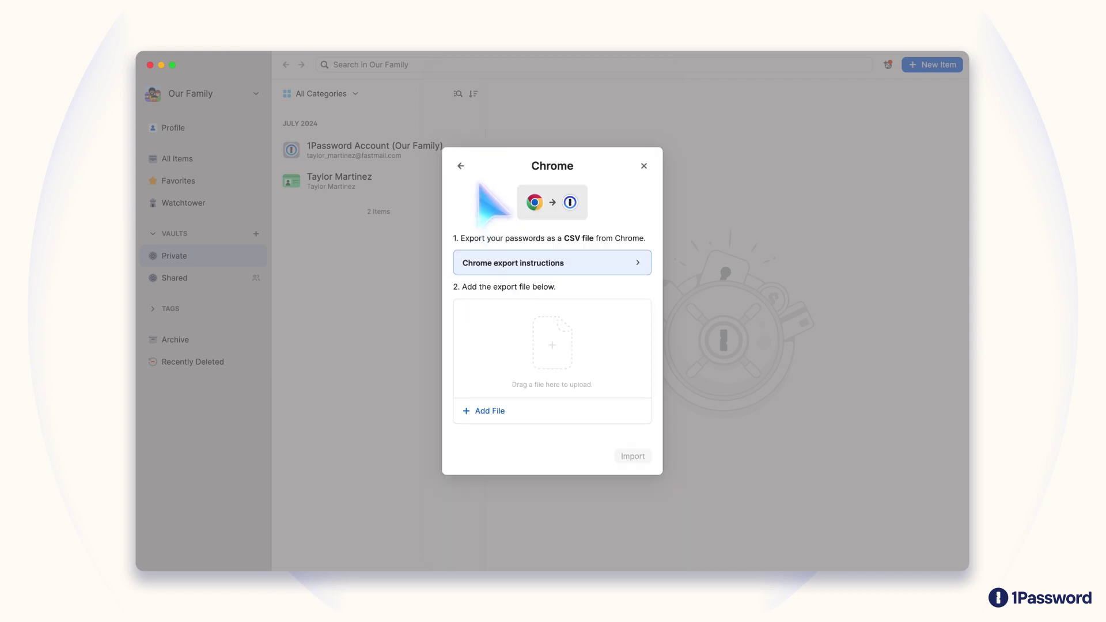
click(460, 166)
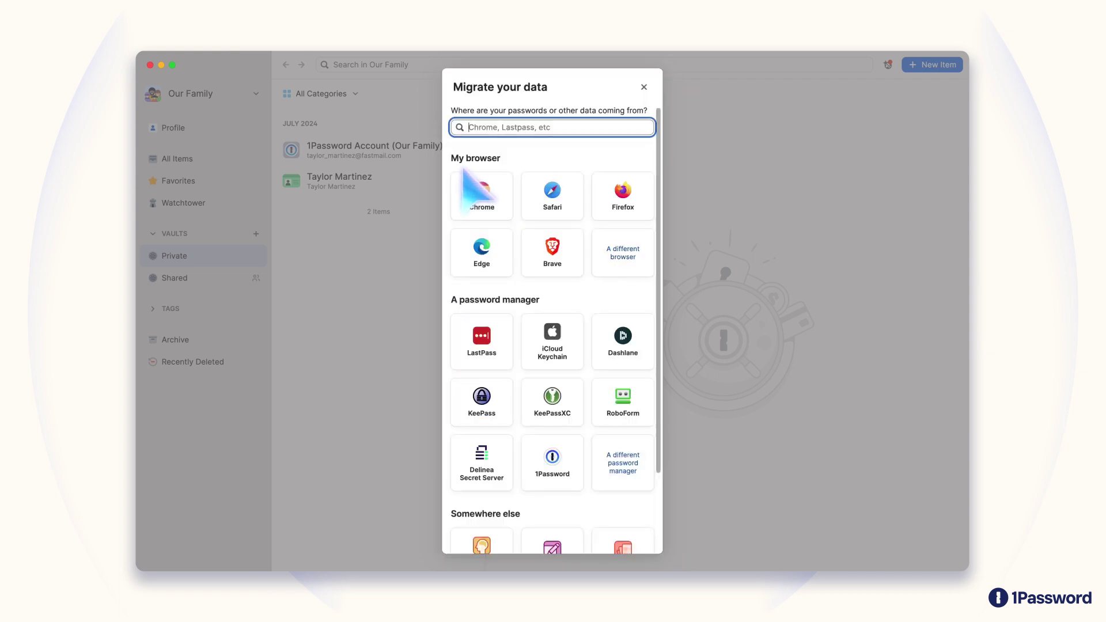
click(459, 331)
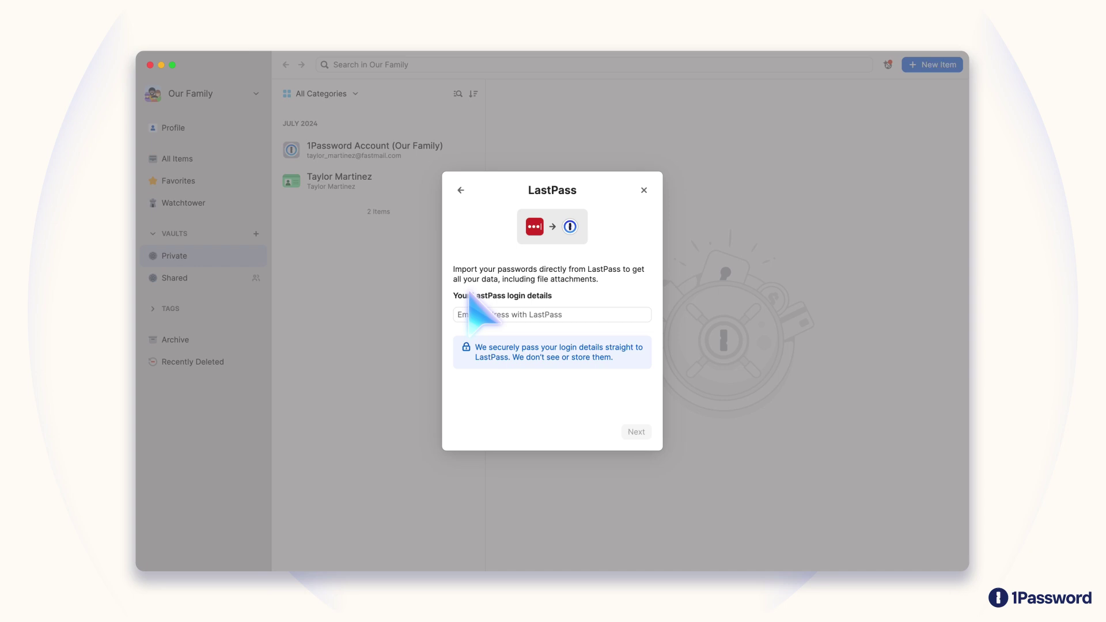
click(460, 190)
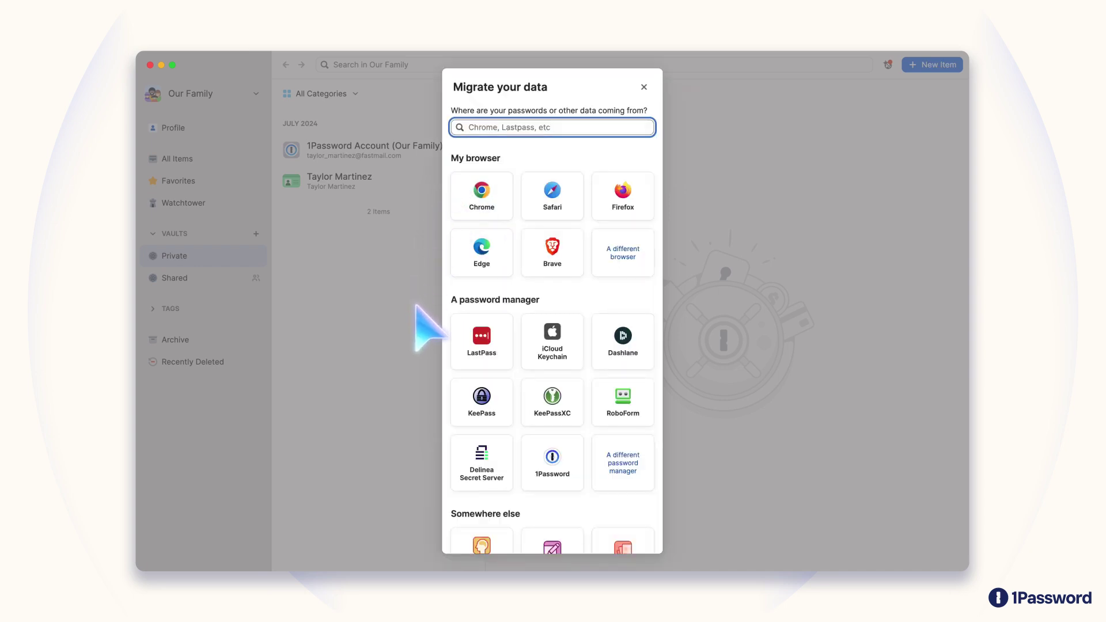
Import from a different password manager via 1password.com, then open the imported CNN login.
click(610, 461)
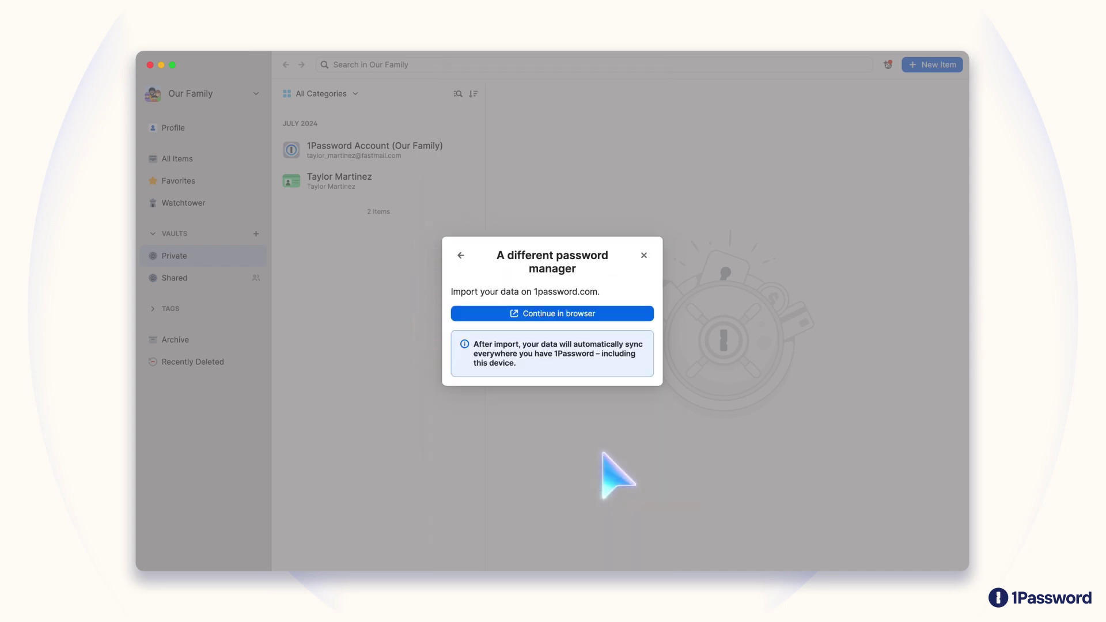
click(593, 312)
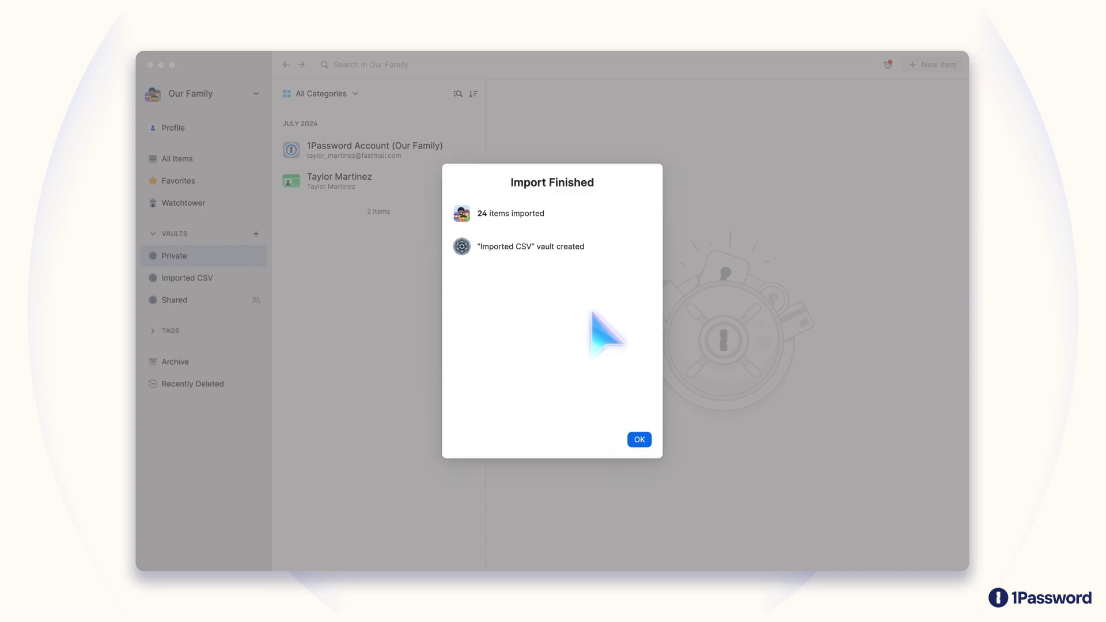
key(Return)
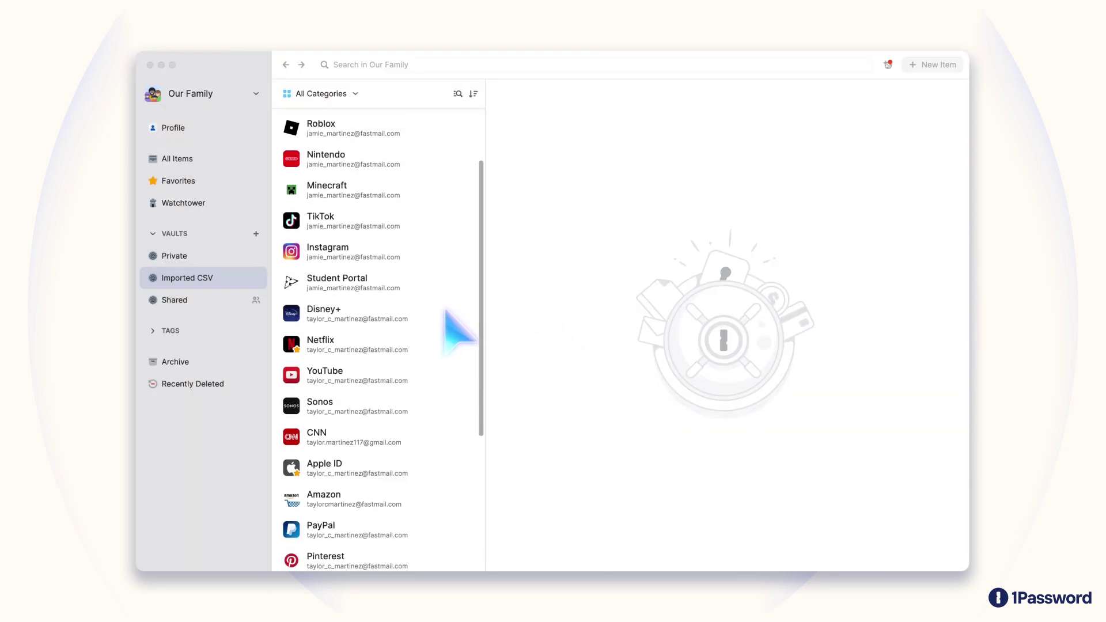
scroll(446, 314, down, 3)
scroll(447, 314, down, 2)
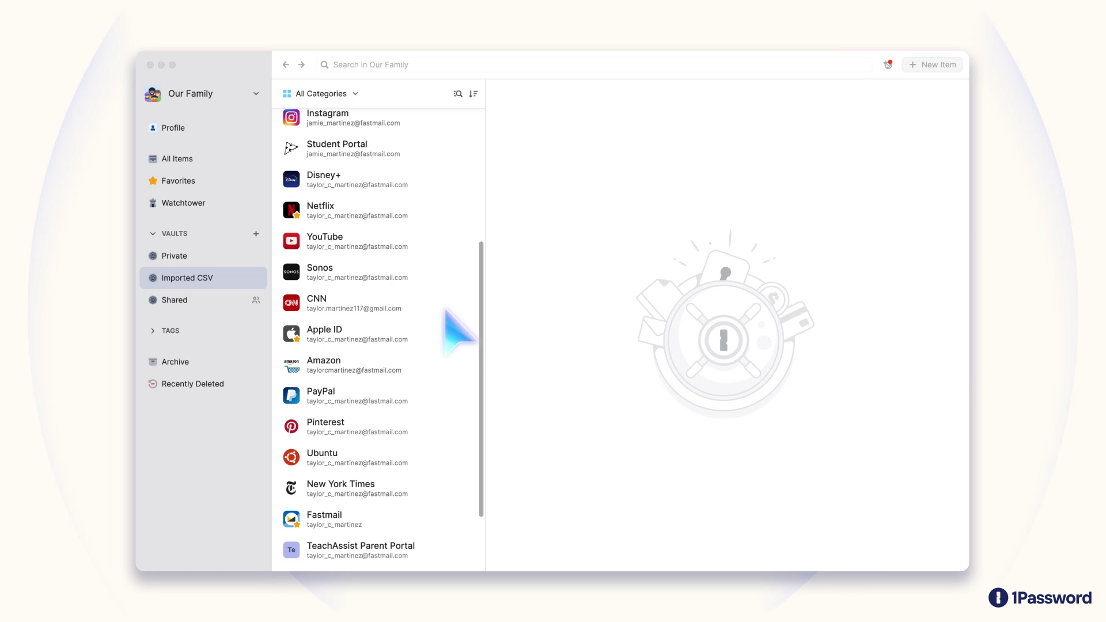
click(447, 311)
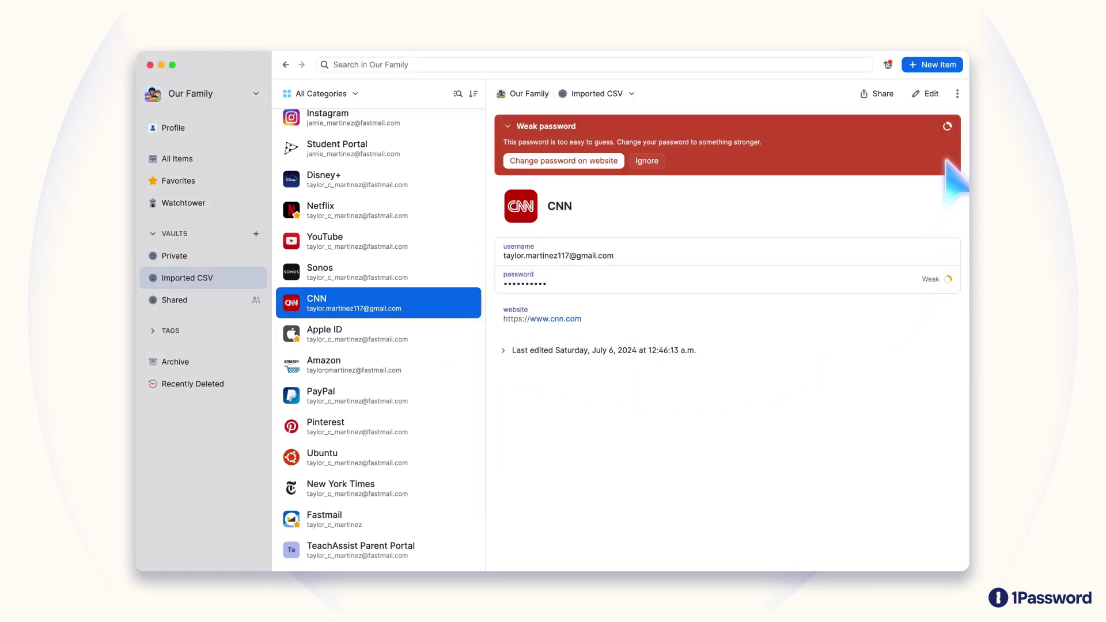
Start a new item and page through the featured item collections.
click(921, 66)
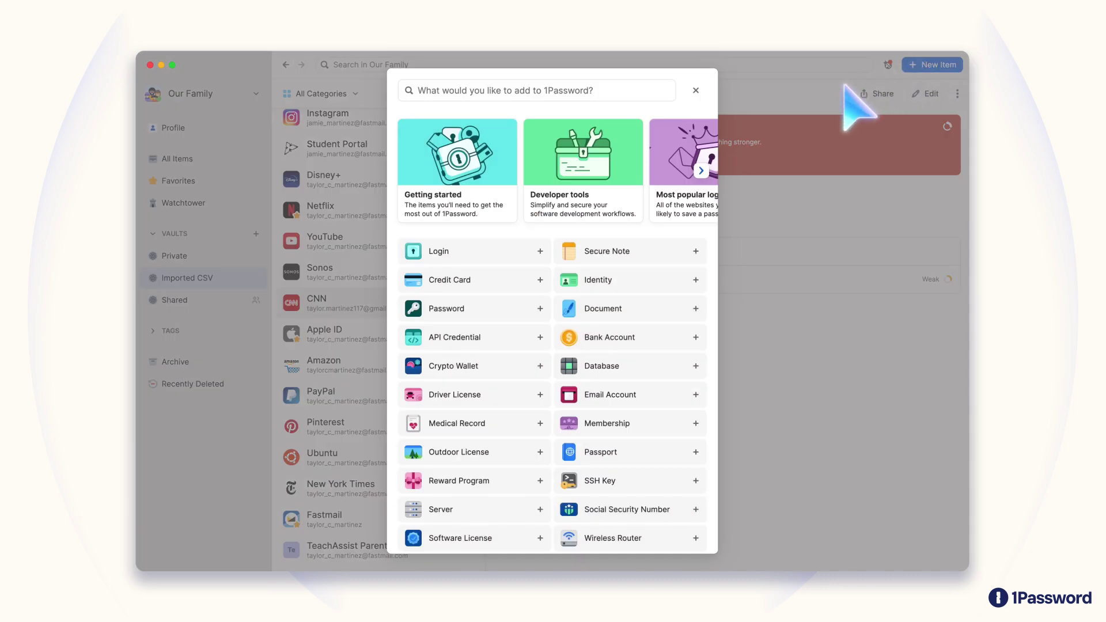
click(701, 170)
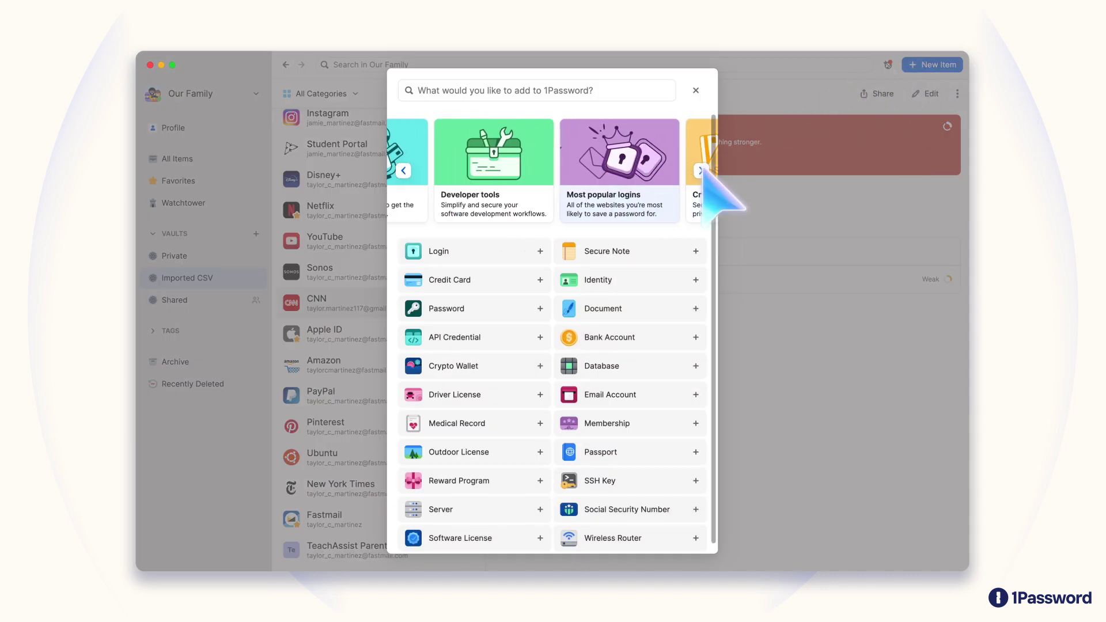
click(701, 170)
click(701, 171)
click(702, 170)
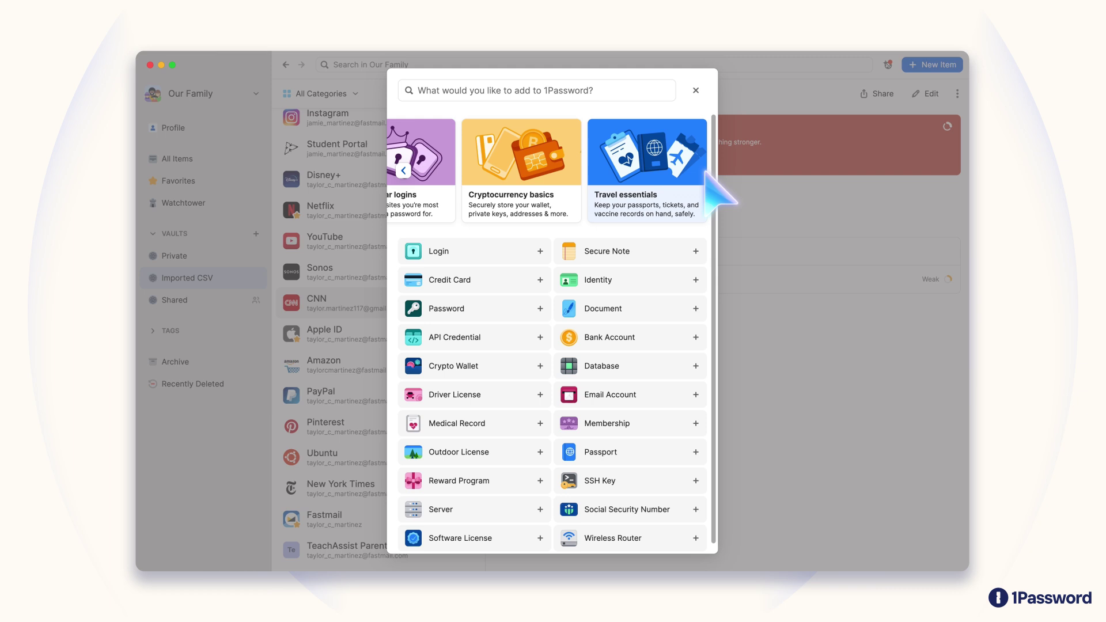
Preview the Secure Note and Medical Record forms without saving, then open Getting started.
click(662, 251)
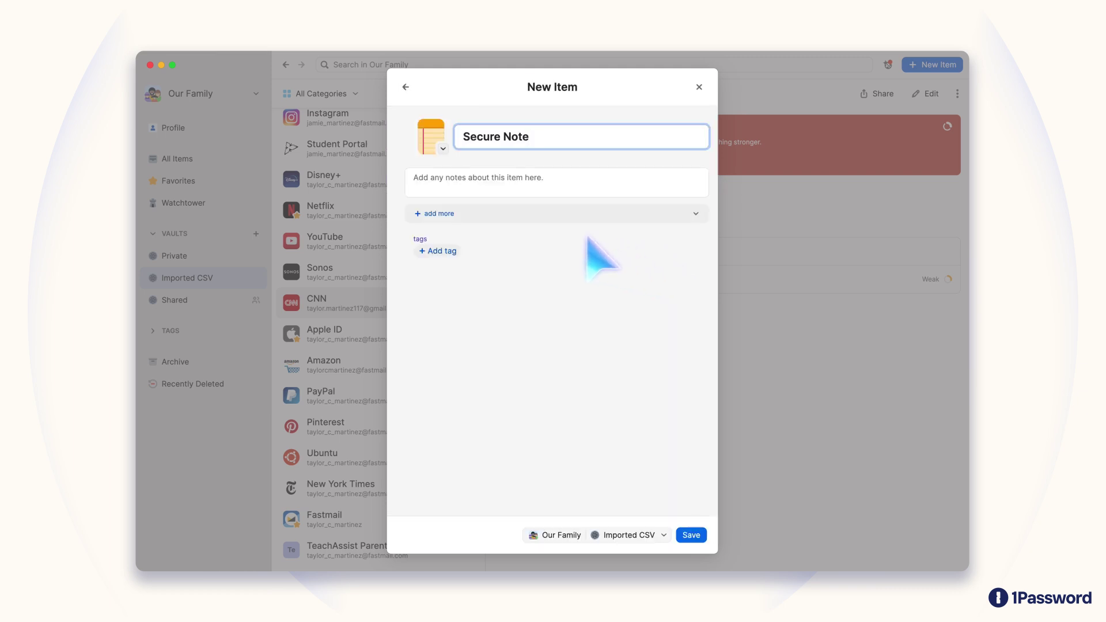
click(405, 87)
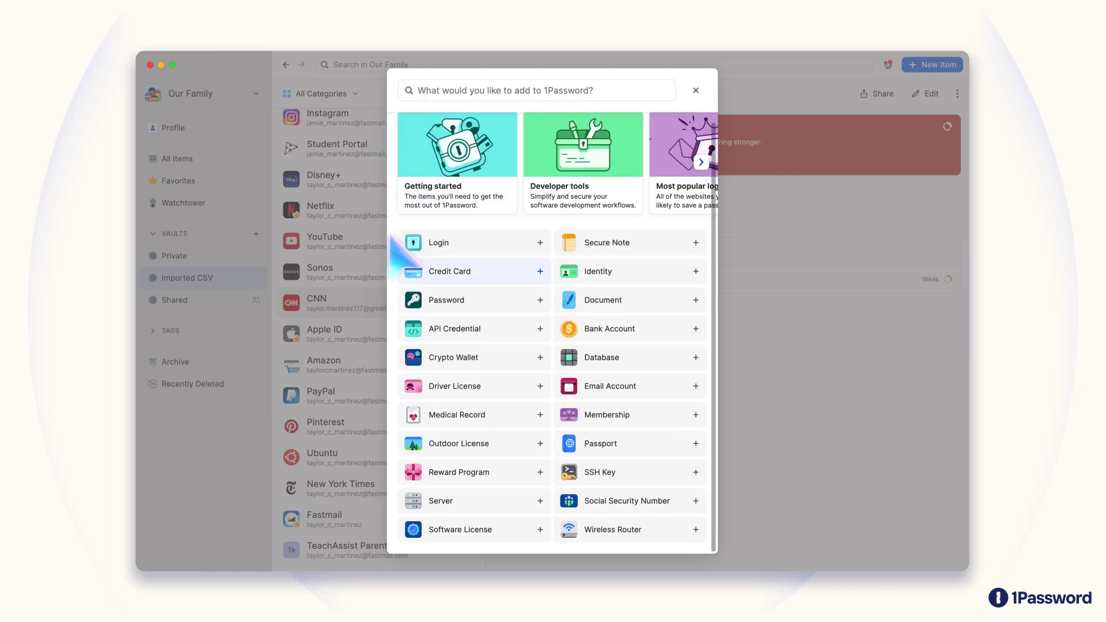
click(431, 416)
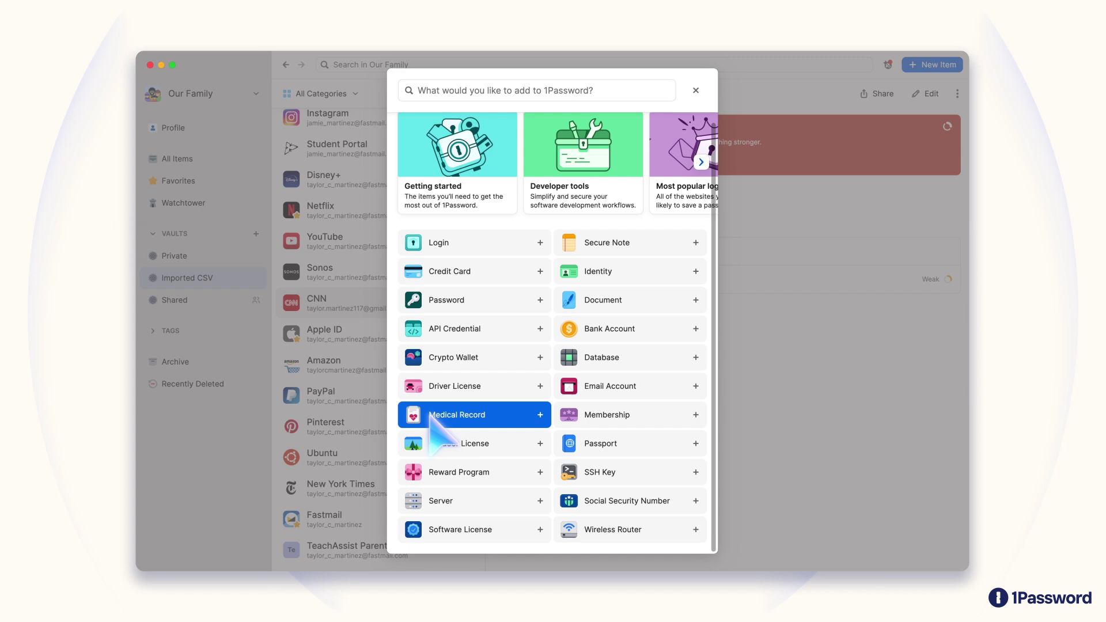
click(405, 87)
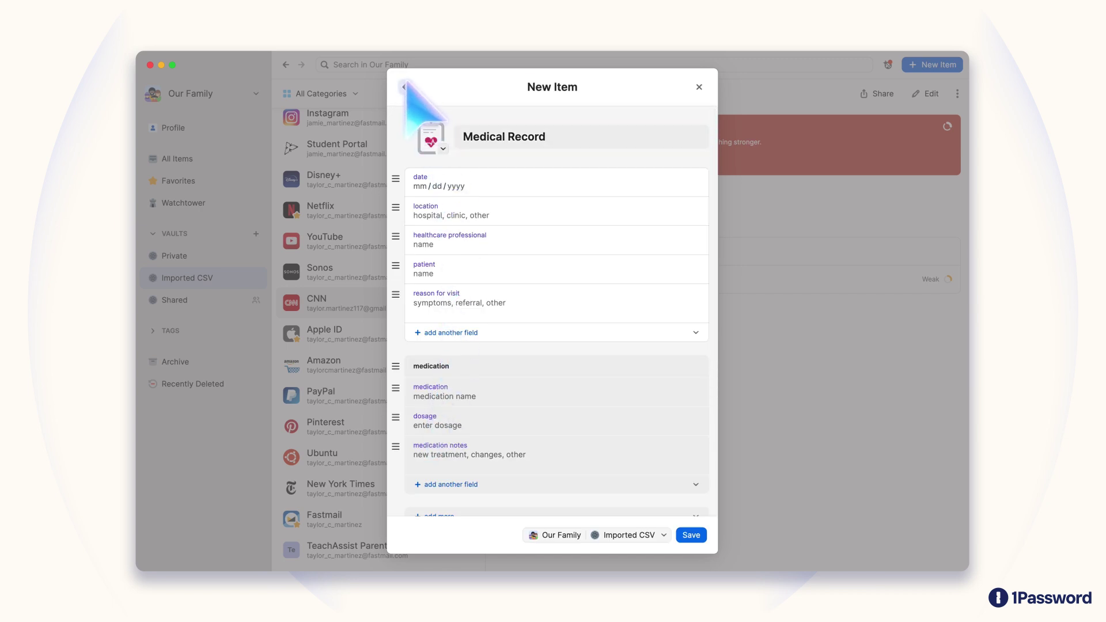
click(426, 173)
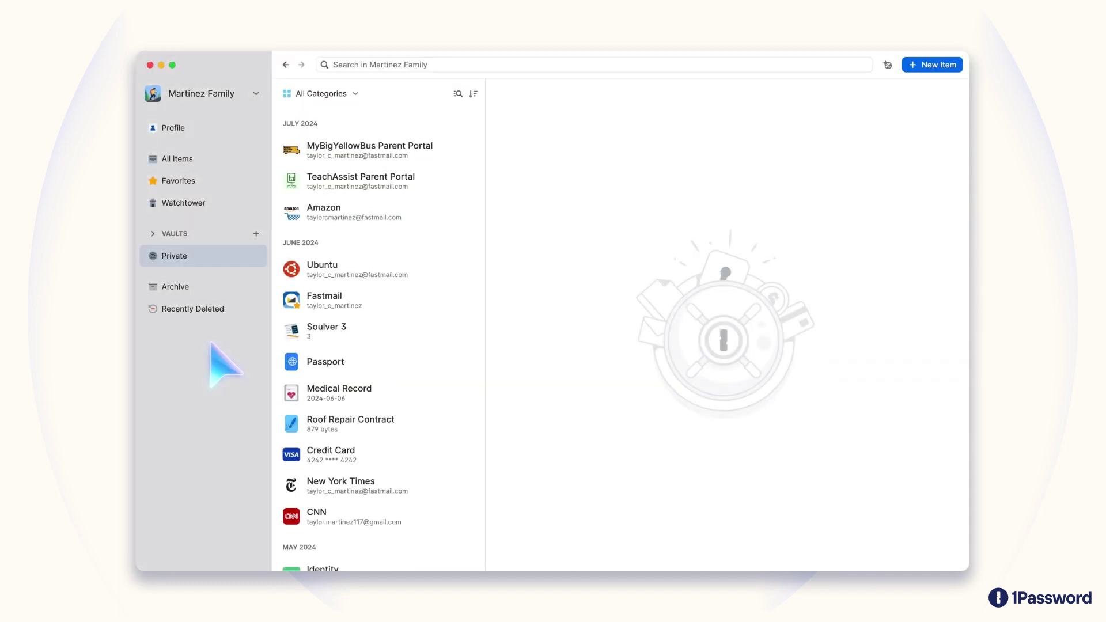
Show all vaults in the account and view the Fastmail login.
click(218, 231)
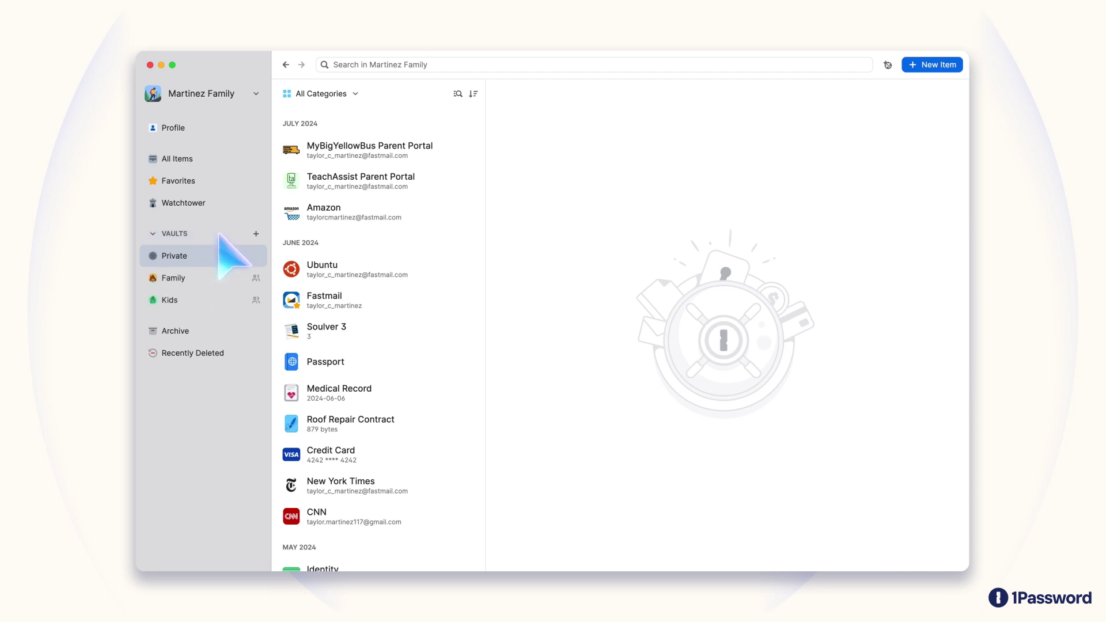
scroll(282, 271, down, 5)
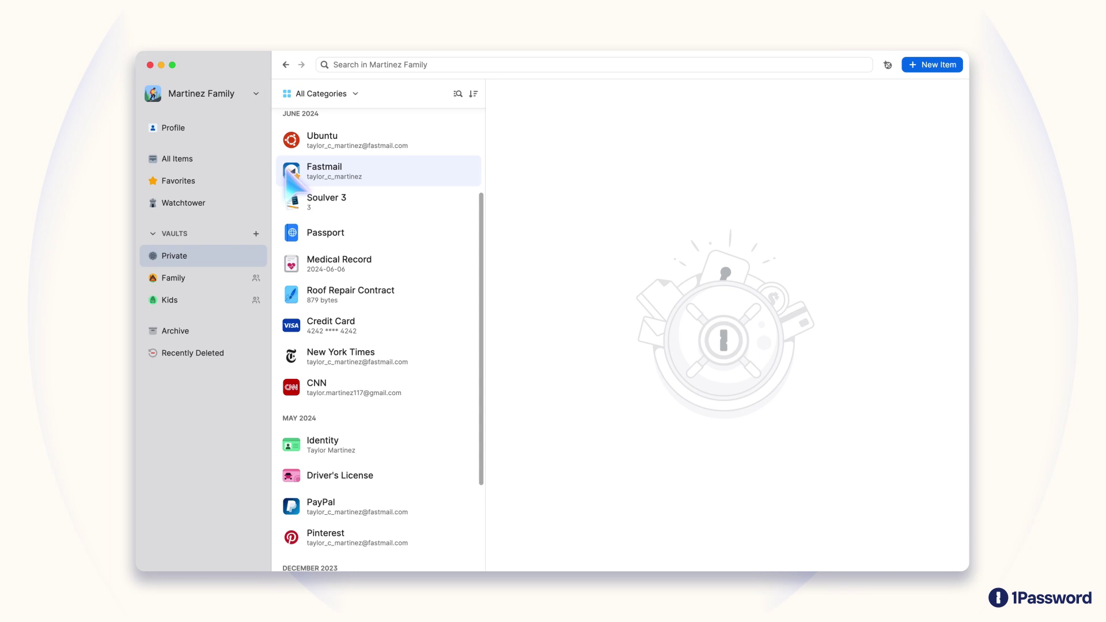
click(285, 168)
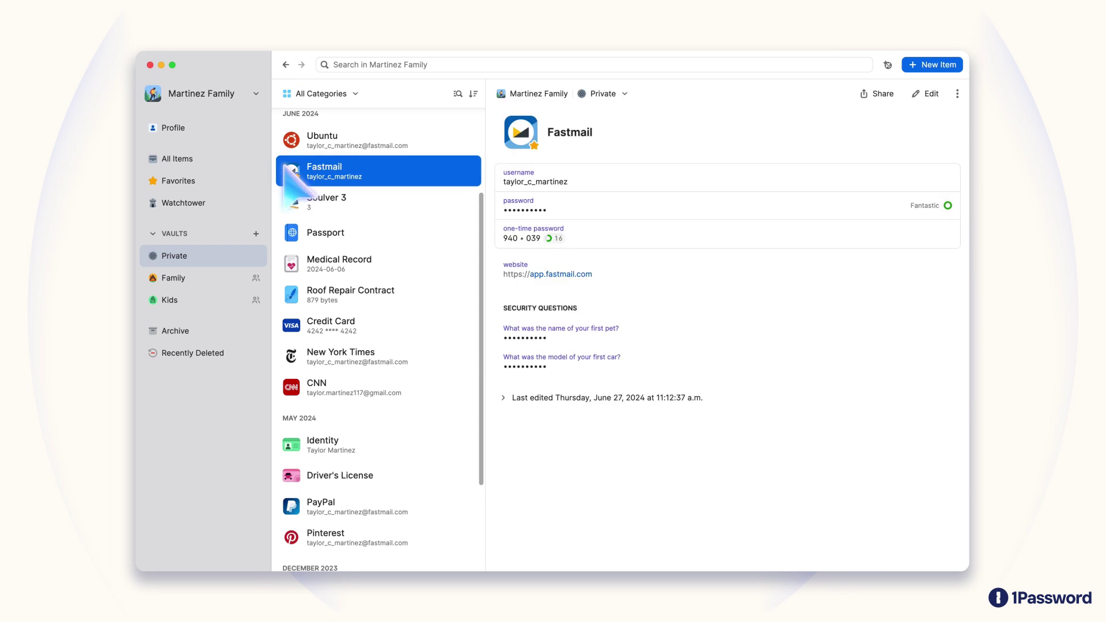
Open the Family vault and view the Gate Code, Home Wi-Fi and Netflix items.
click(228, 282)
mouse_move(256, 280)
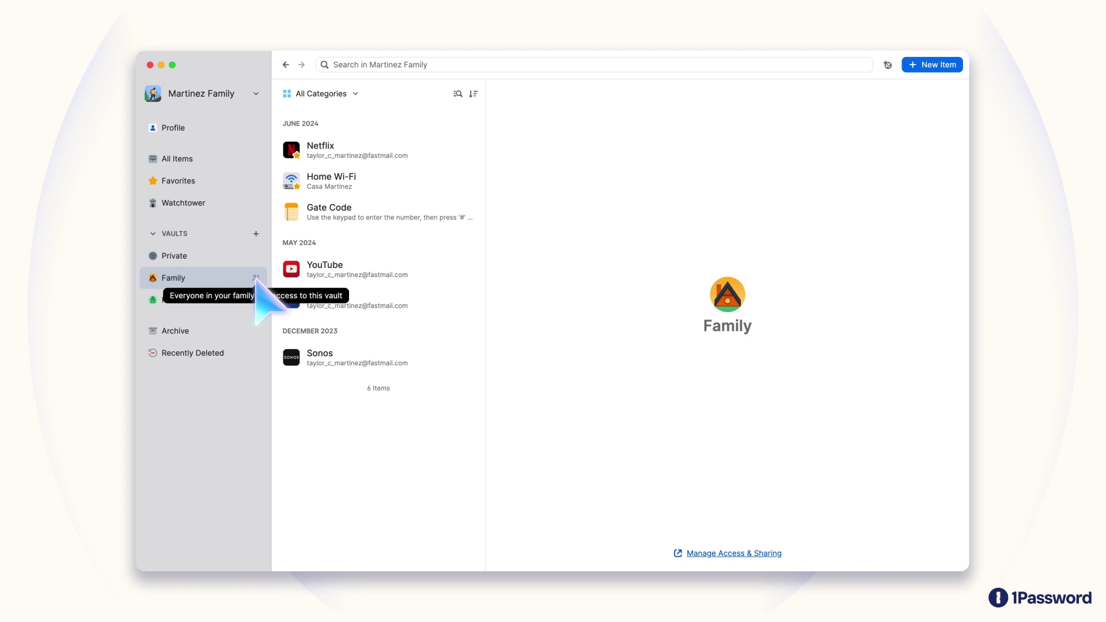
click(285, 209)
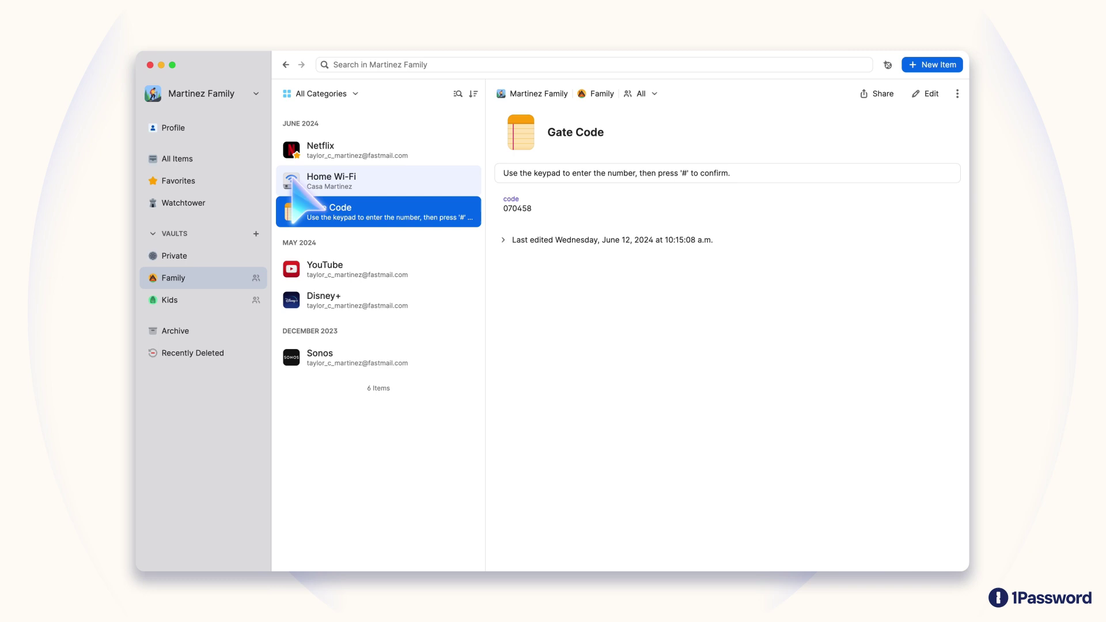
click(292, 181)
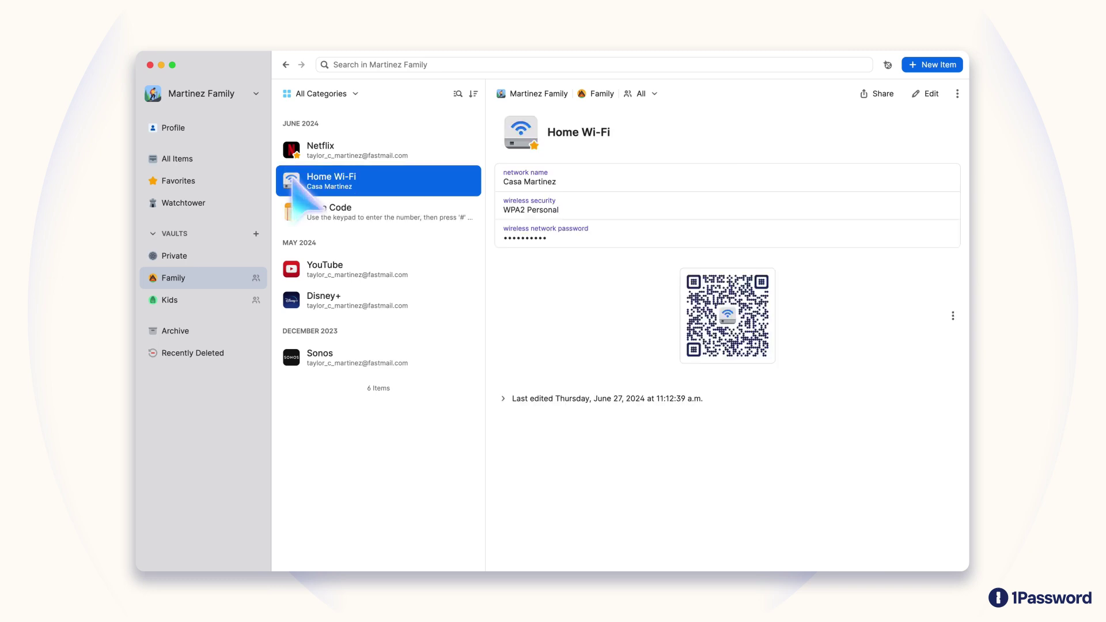
click(294, 151)
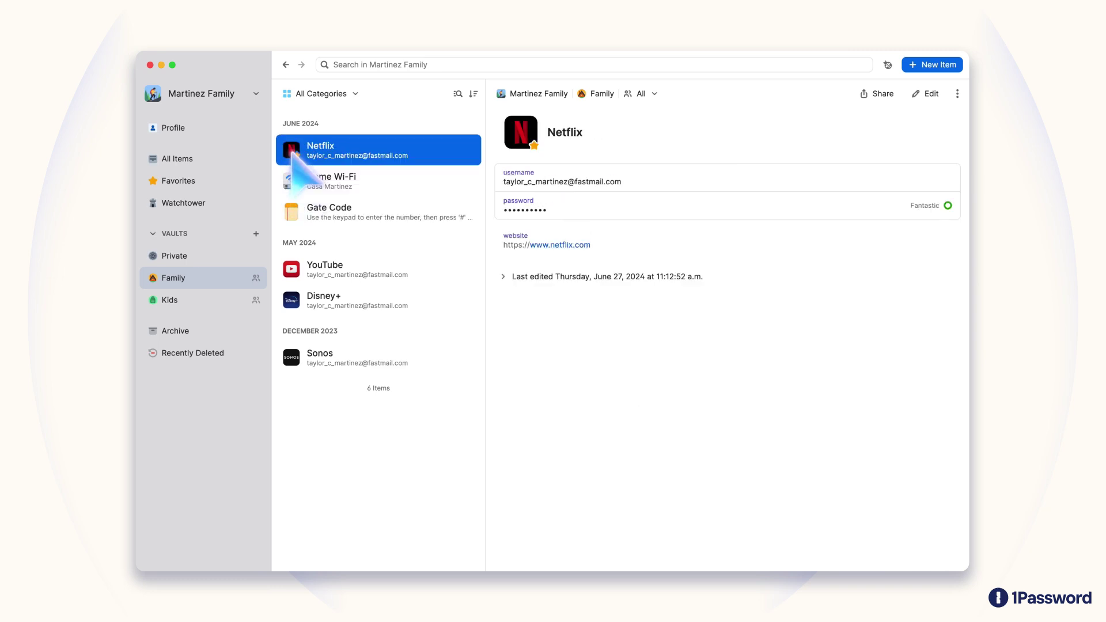
Create the Banking vault with description 'Bank and tax items' and a key icon.
mouse_move(258, 300)
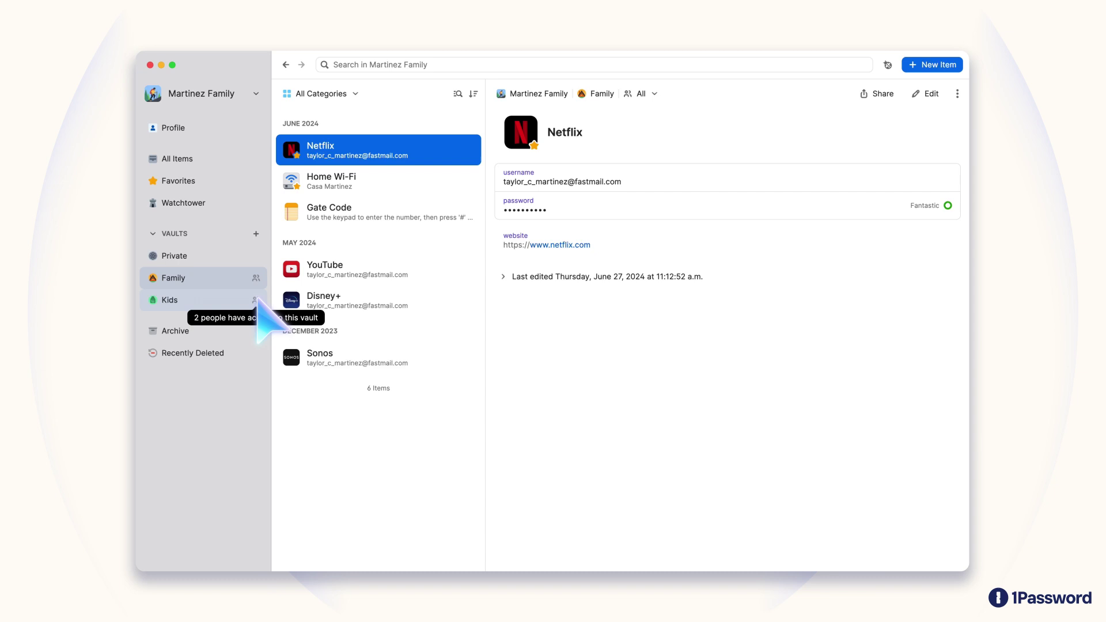
click(256, 233)
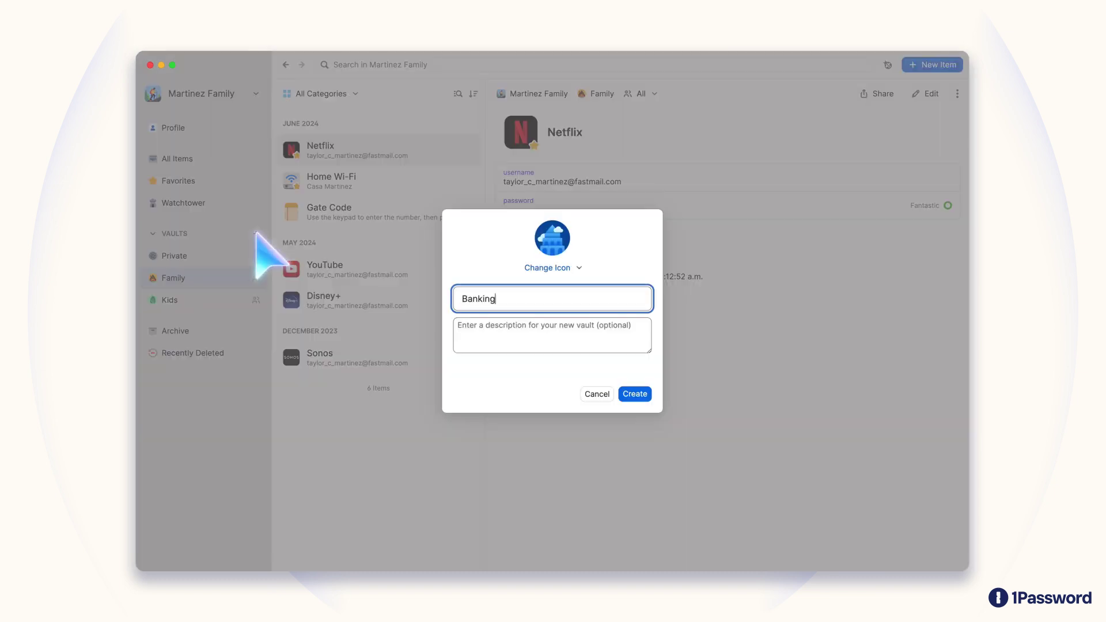
key(Tab)
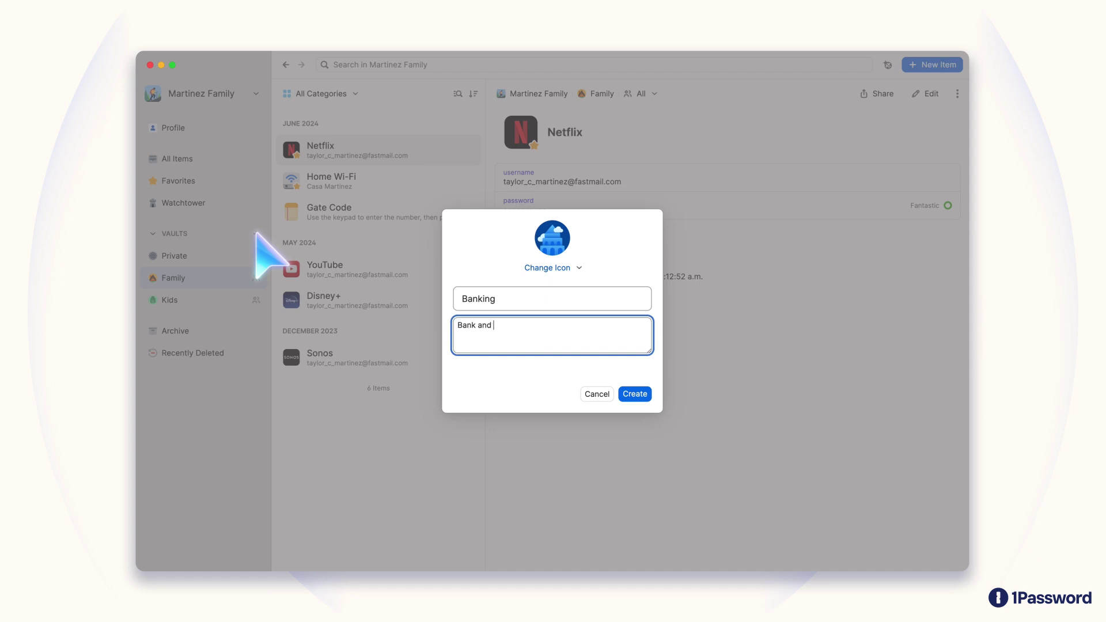
text(Bank and tax items)
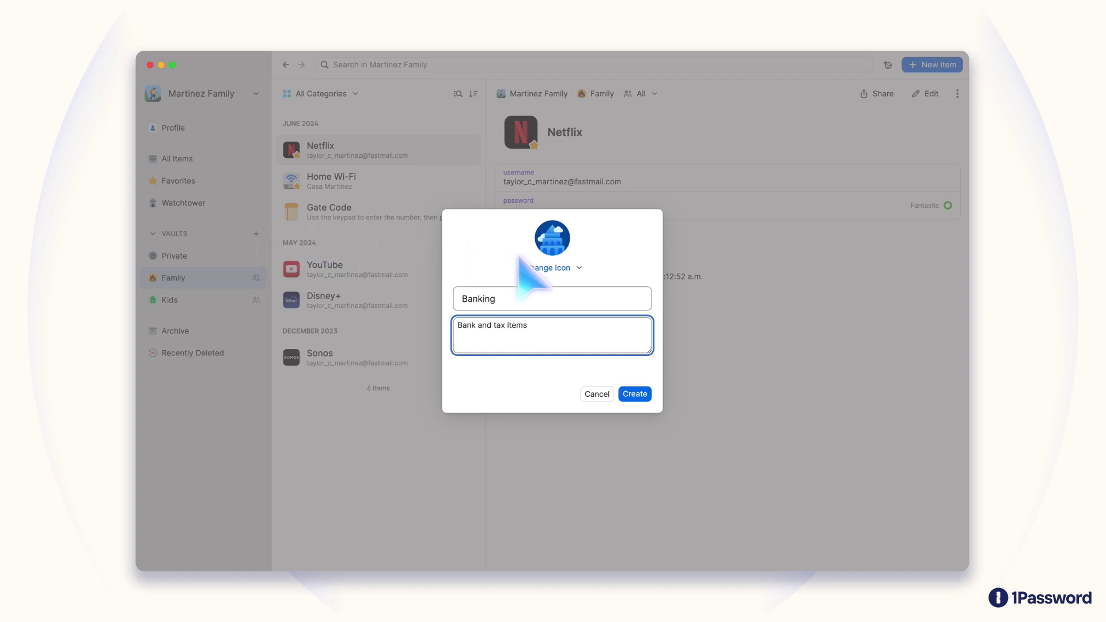
click(538, 267)
click(629, 317)
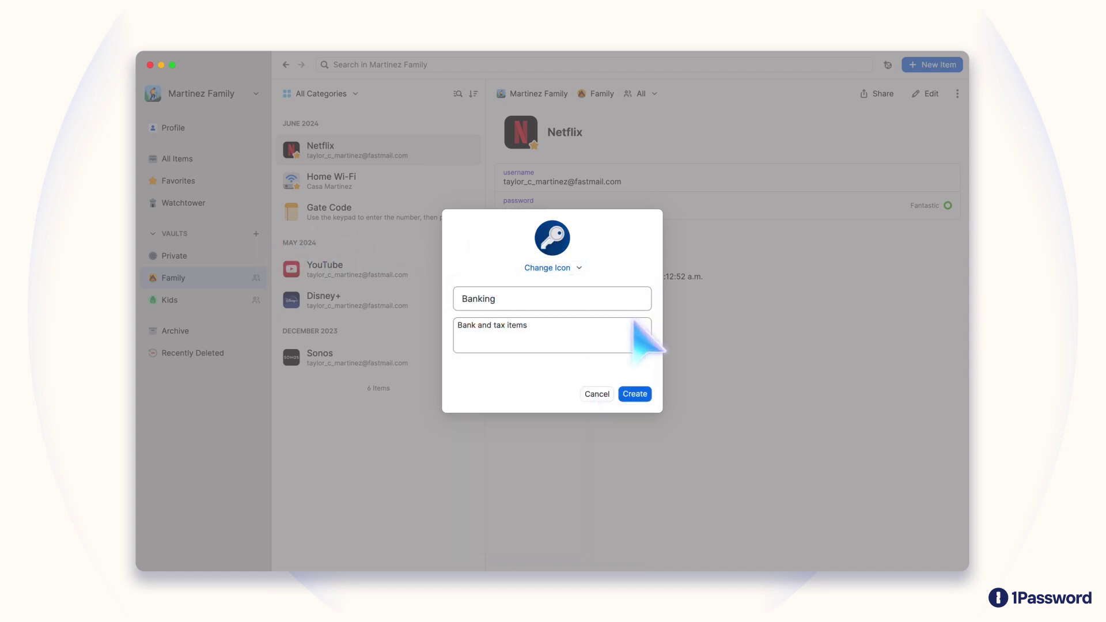
click(634, 393)
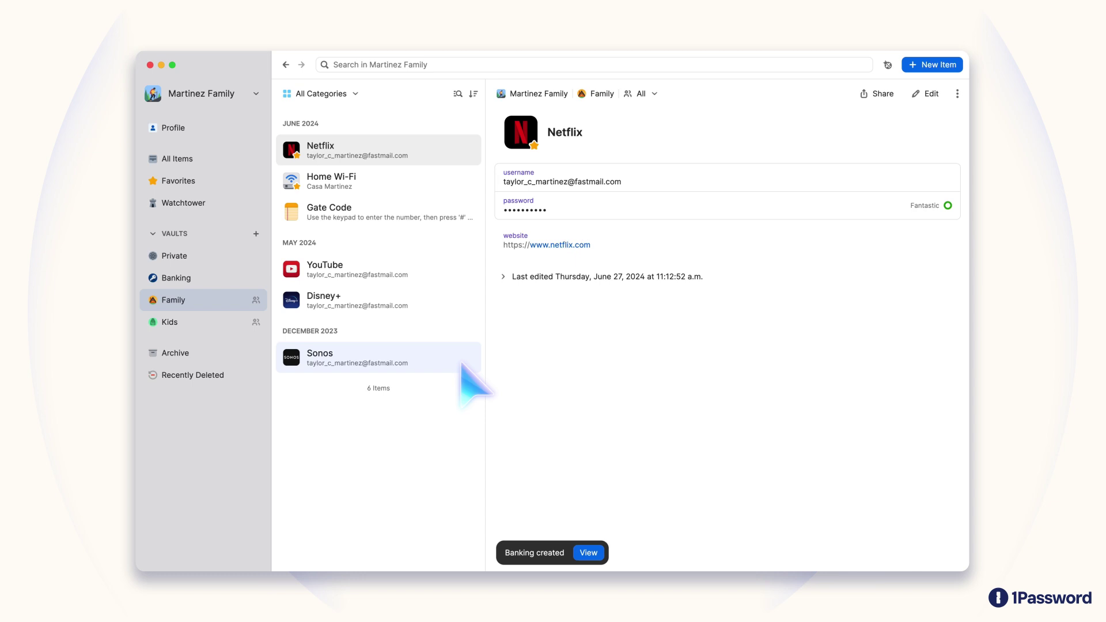
Share the Banking vault with a family member, also allowing them to manage the vault.
click(239, 281)
right_click(239, 280)
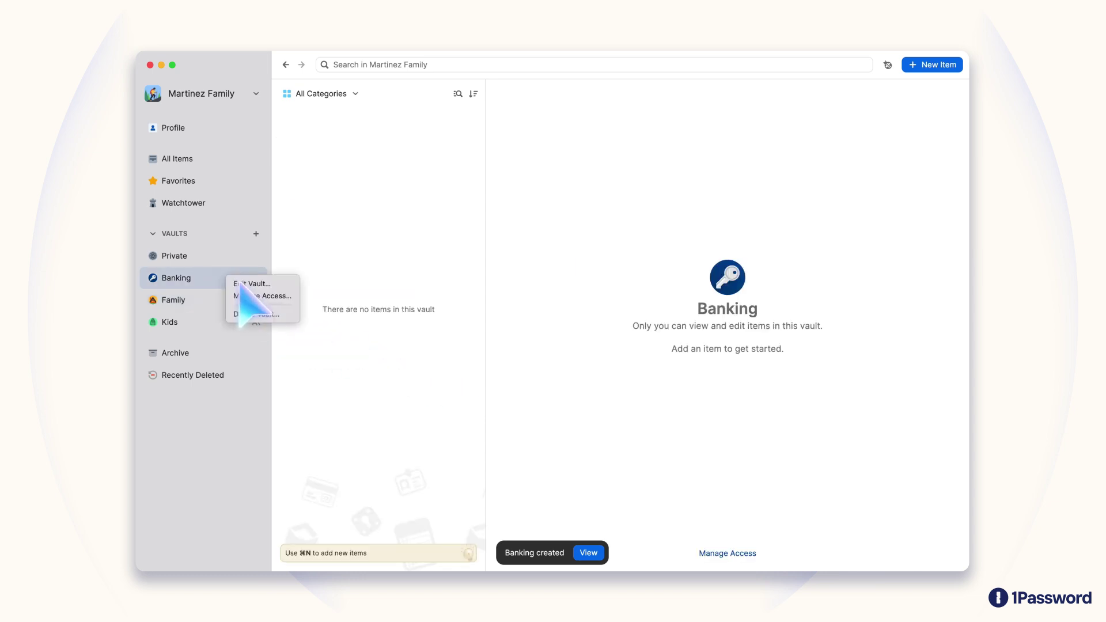
click(253, 295)
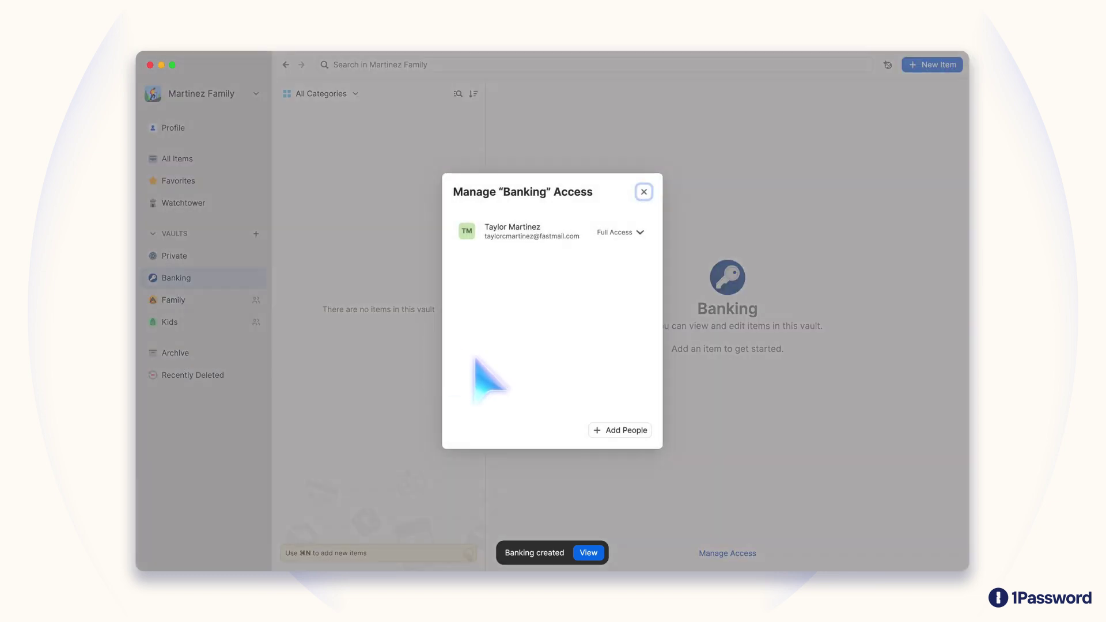
click(619, 430)
click(457, 288)
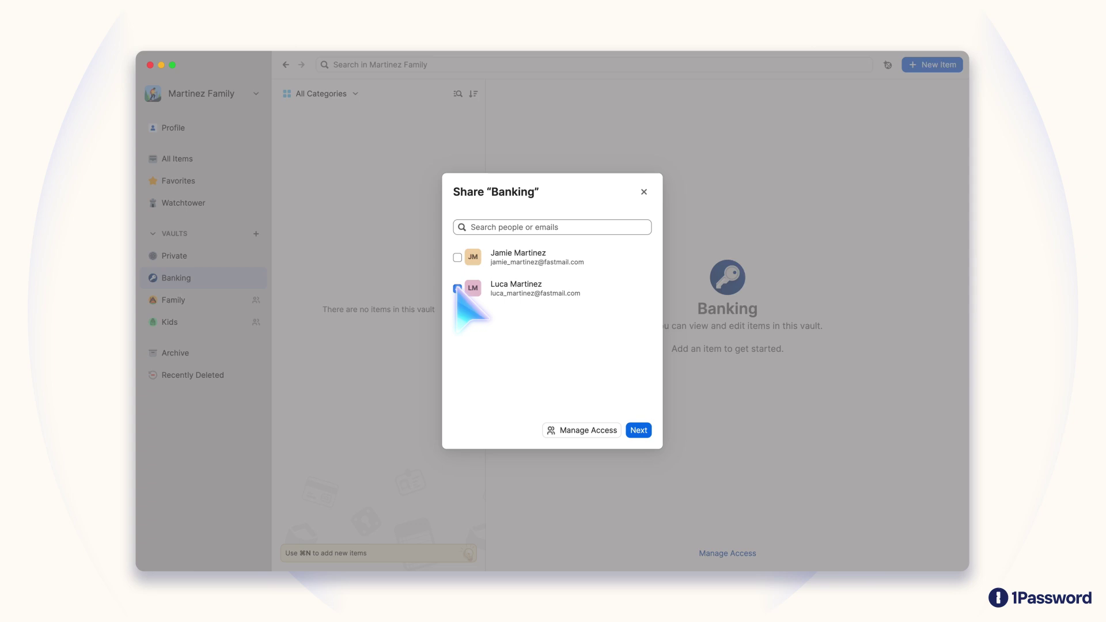
click(638, 430)
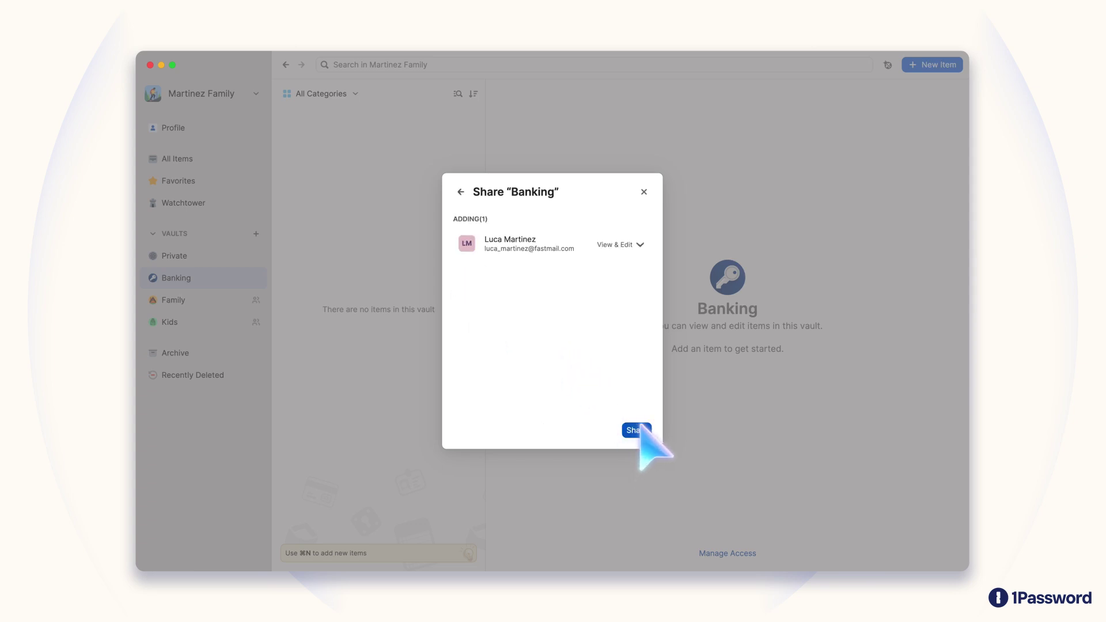
click(632, 244)
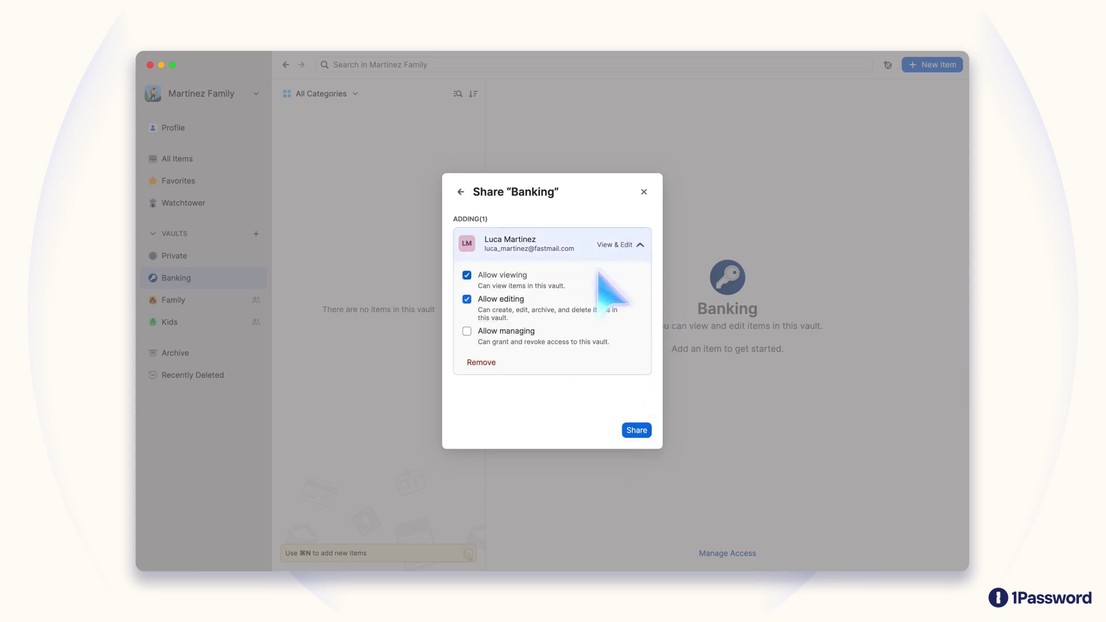
click(467, 331)
click(636, 430)
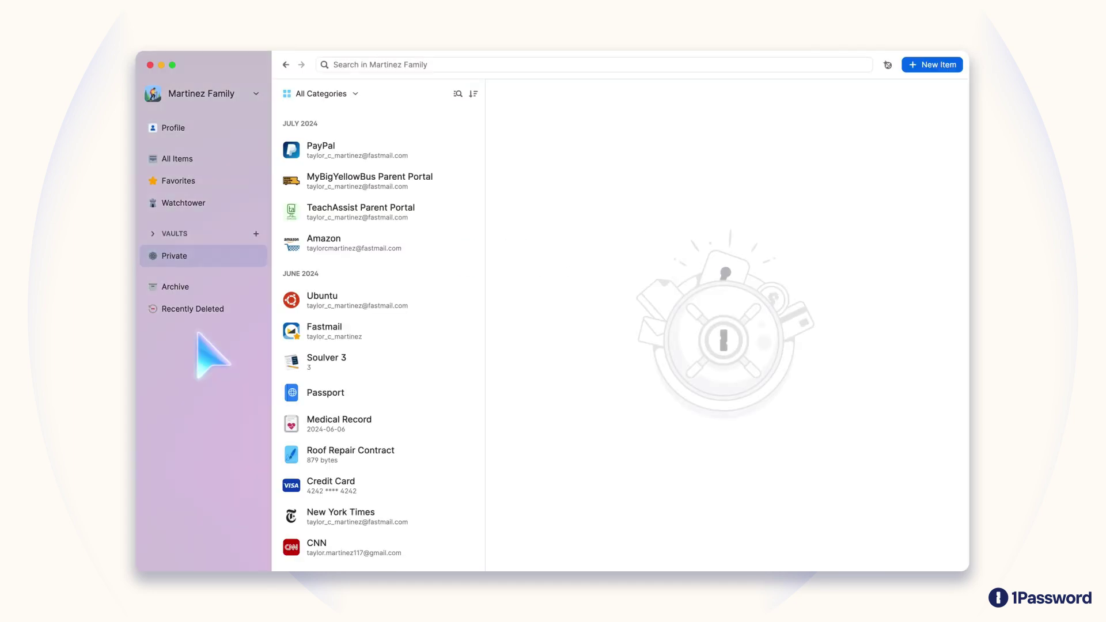
click(213, 232)
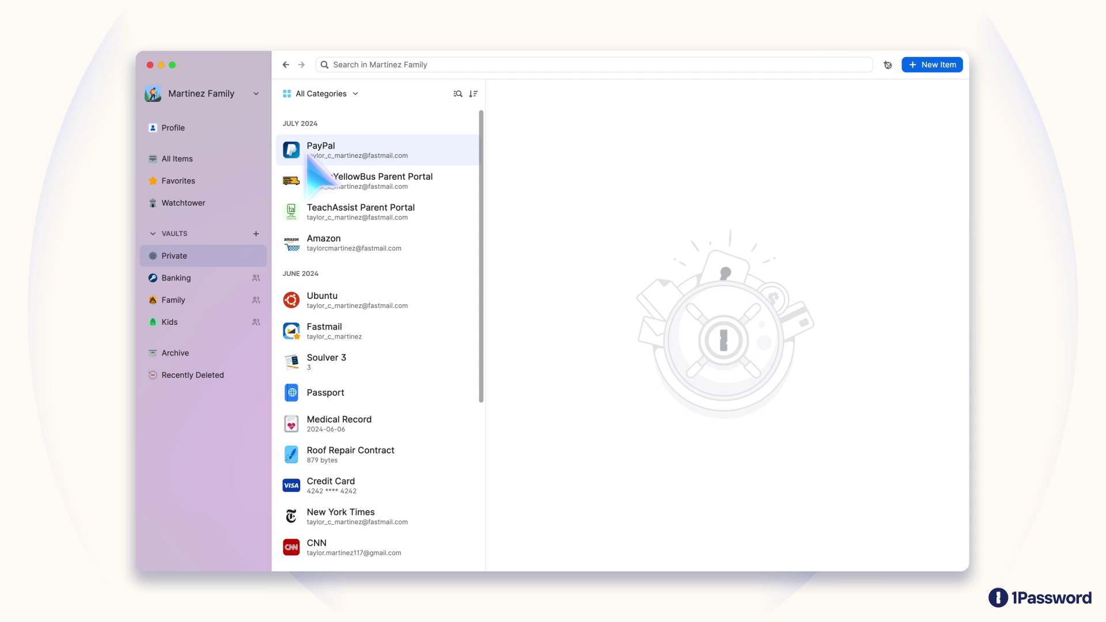
Move the PayPal login from Private into Banking and confirm it appears there.
click(313, 161)
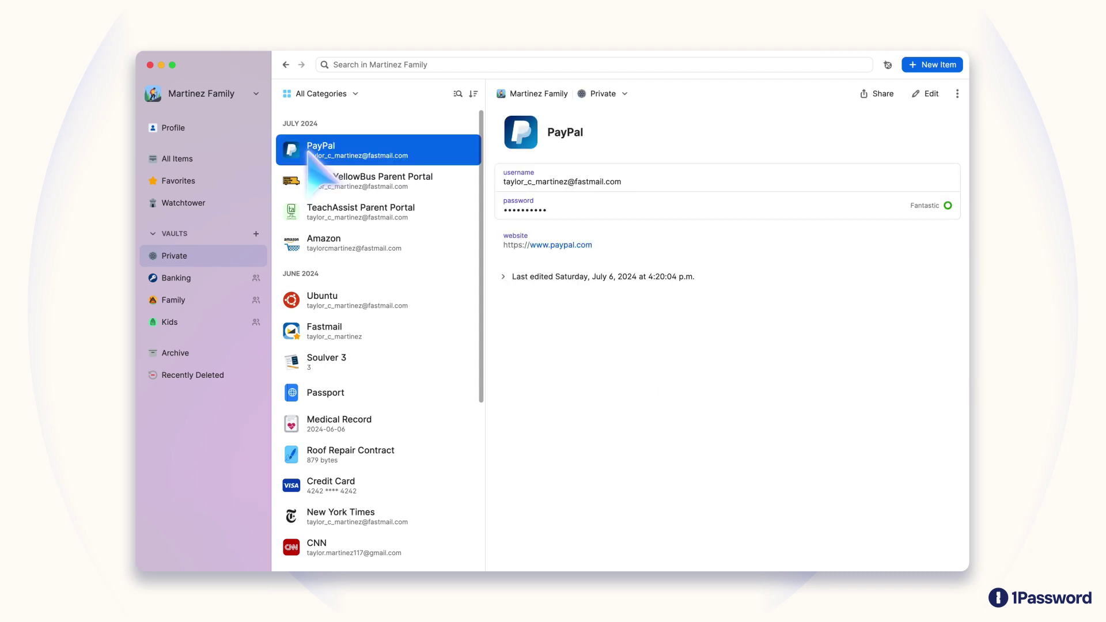
click(593, 93)
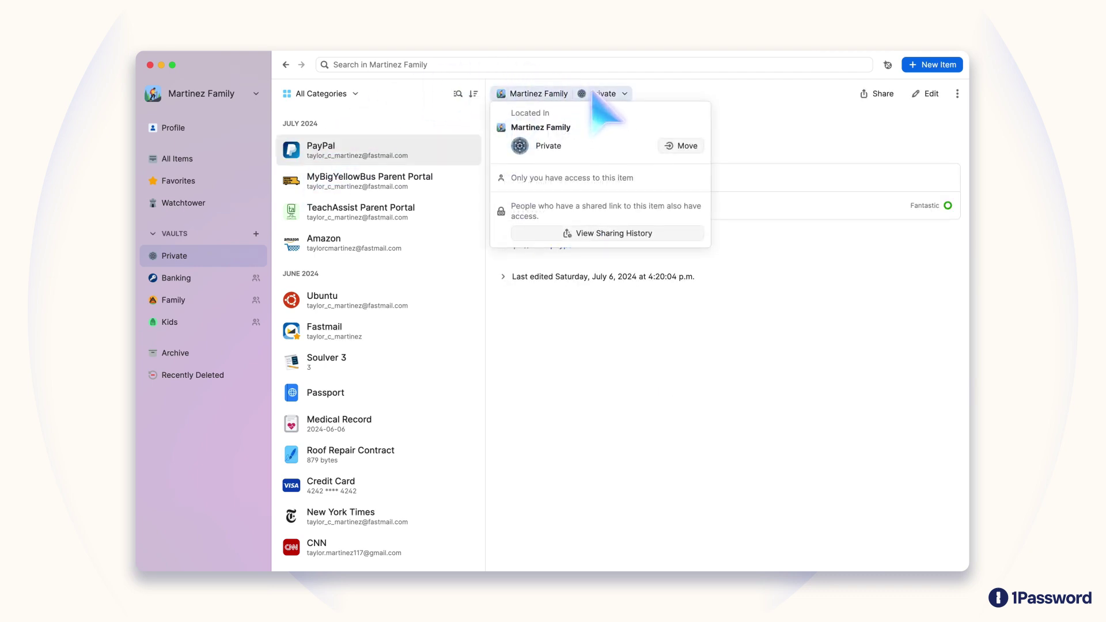
click(678, 148)
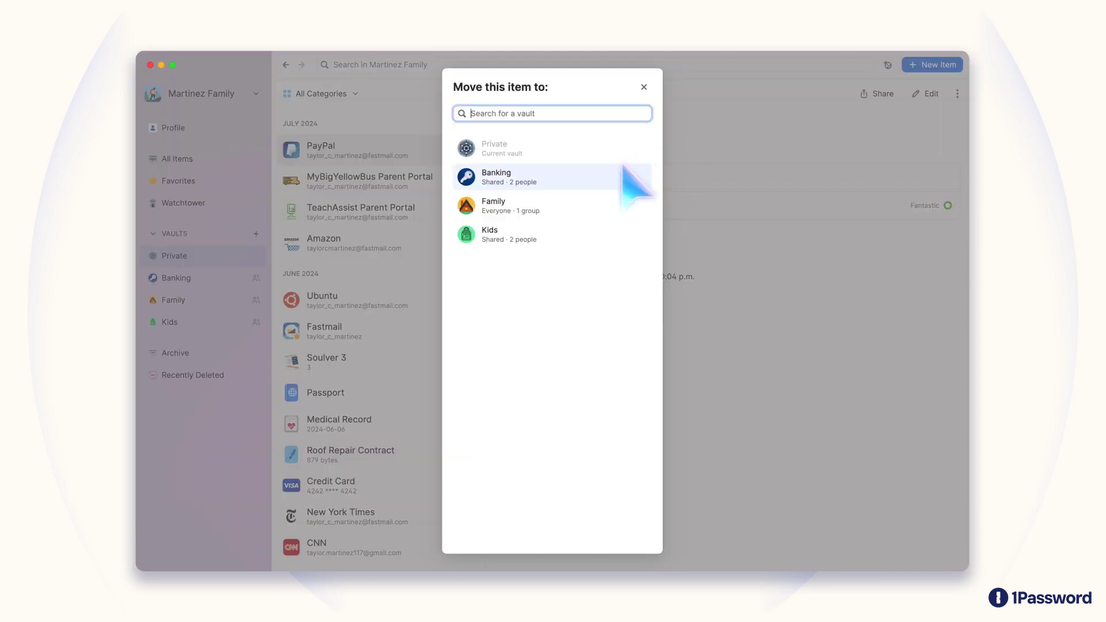
click(617, 179)
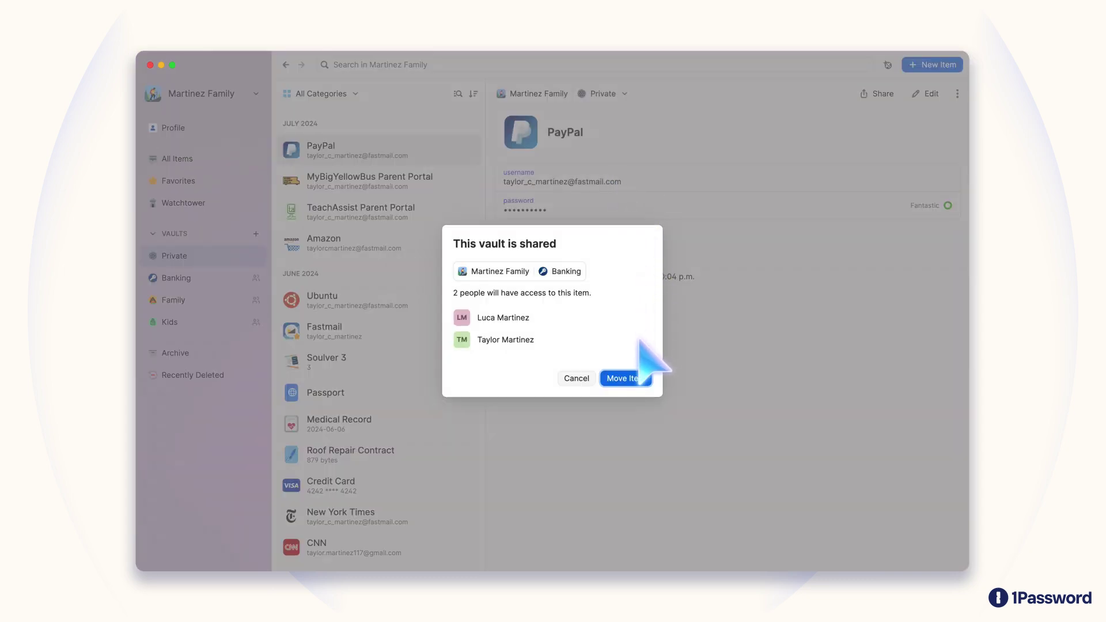
click(629, 377)
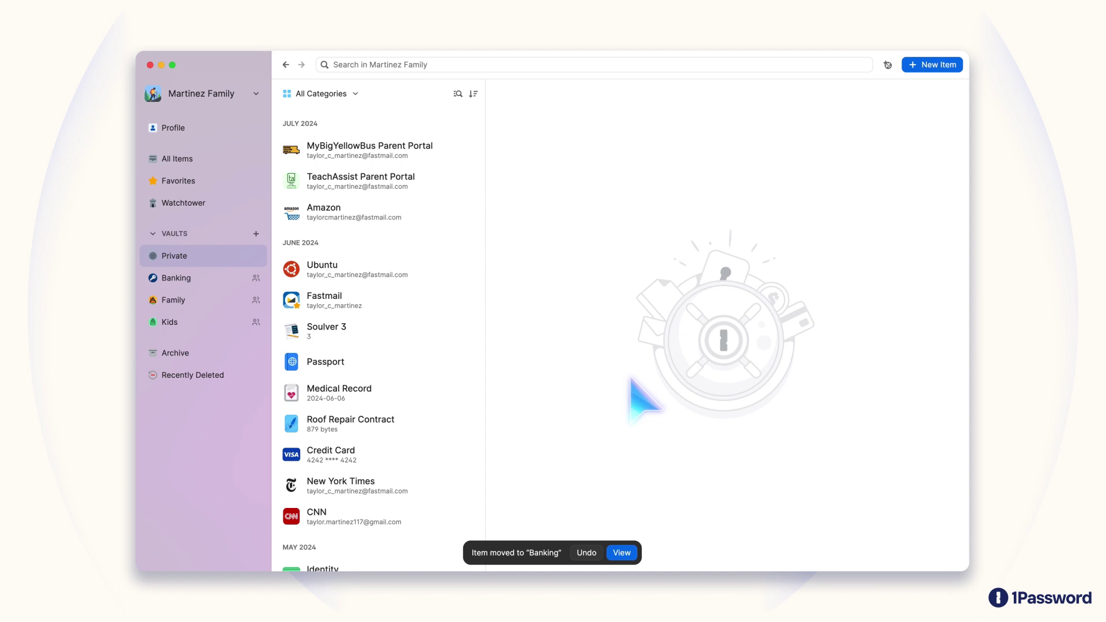
click(210, 276)
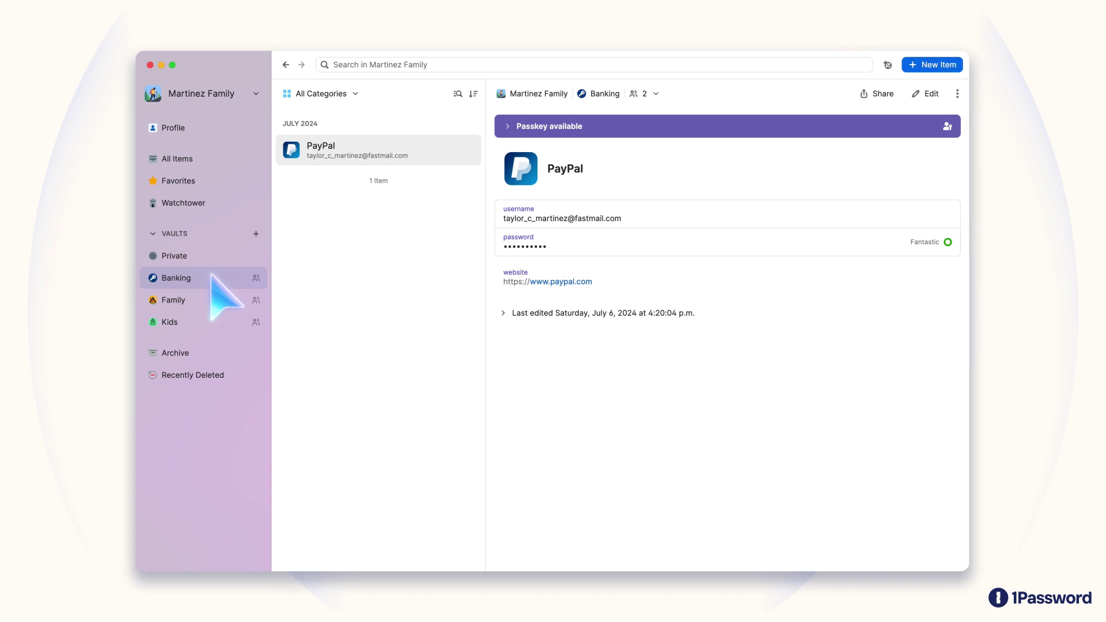
click(221, 255)
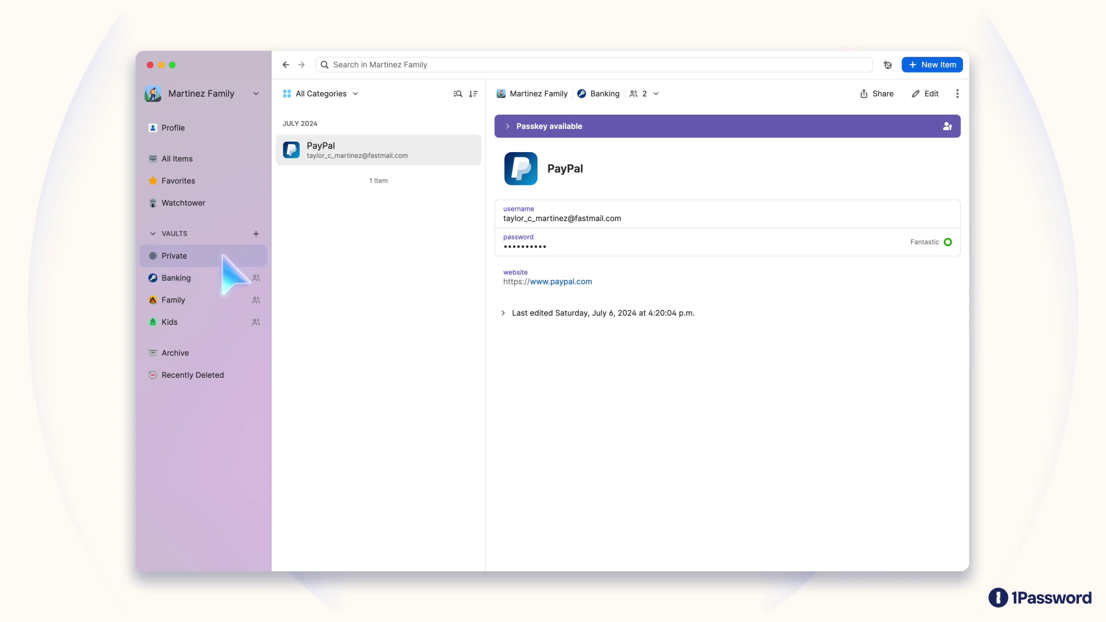
Start a share link for Nana's Famous Cookies that expires after 1 day.
scroll(285, 264, down, 5)
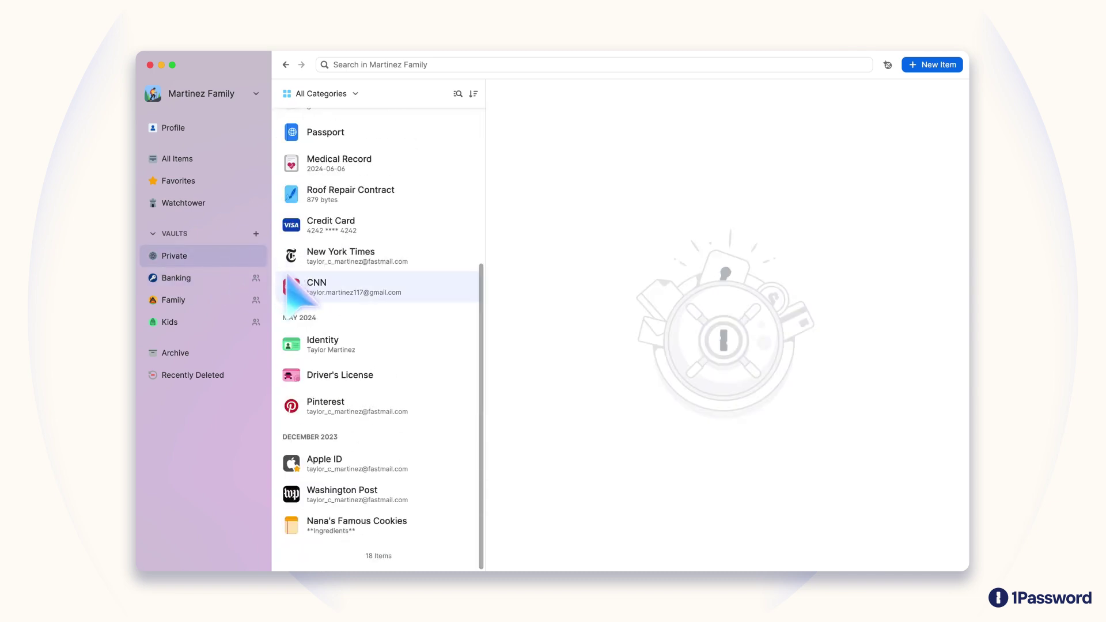
click(300, 524)
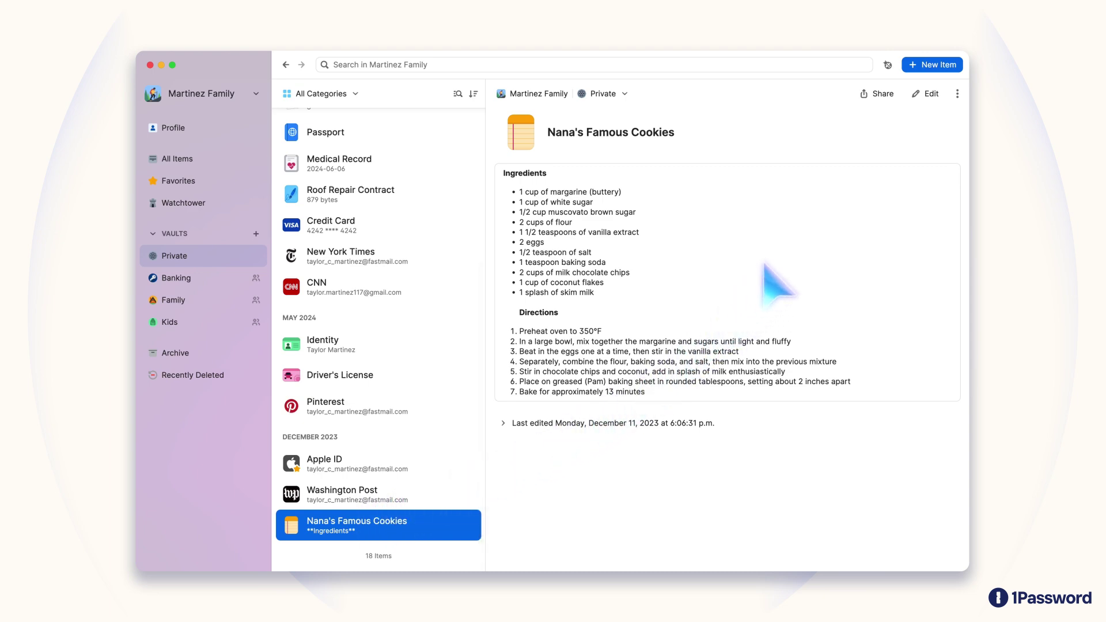
click(871, 93)
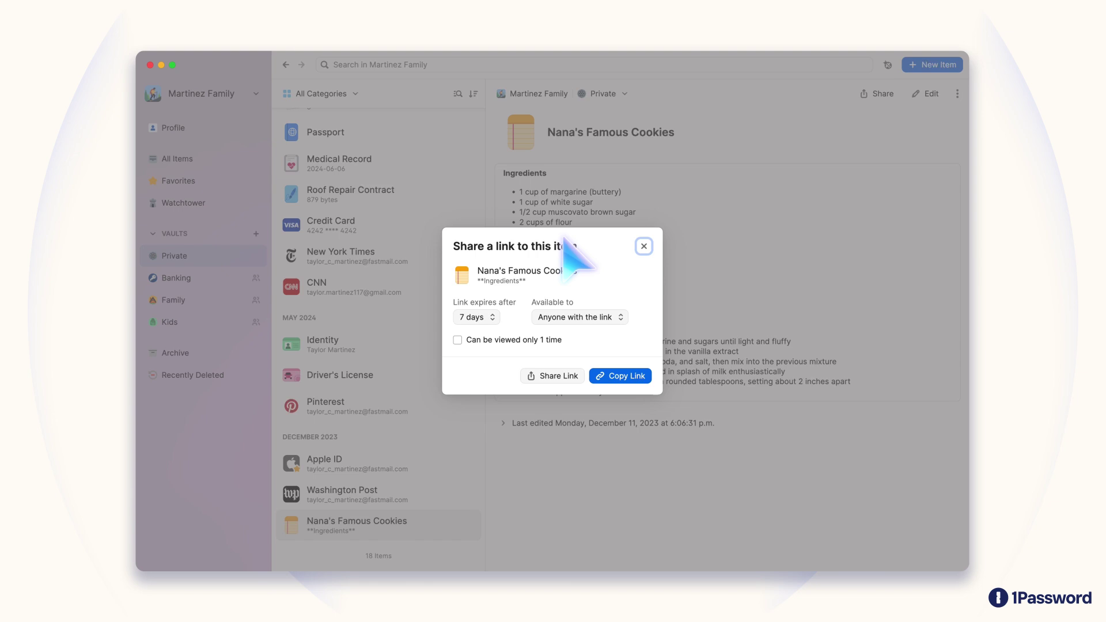
click(484, 316)
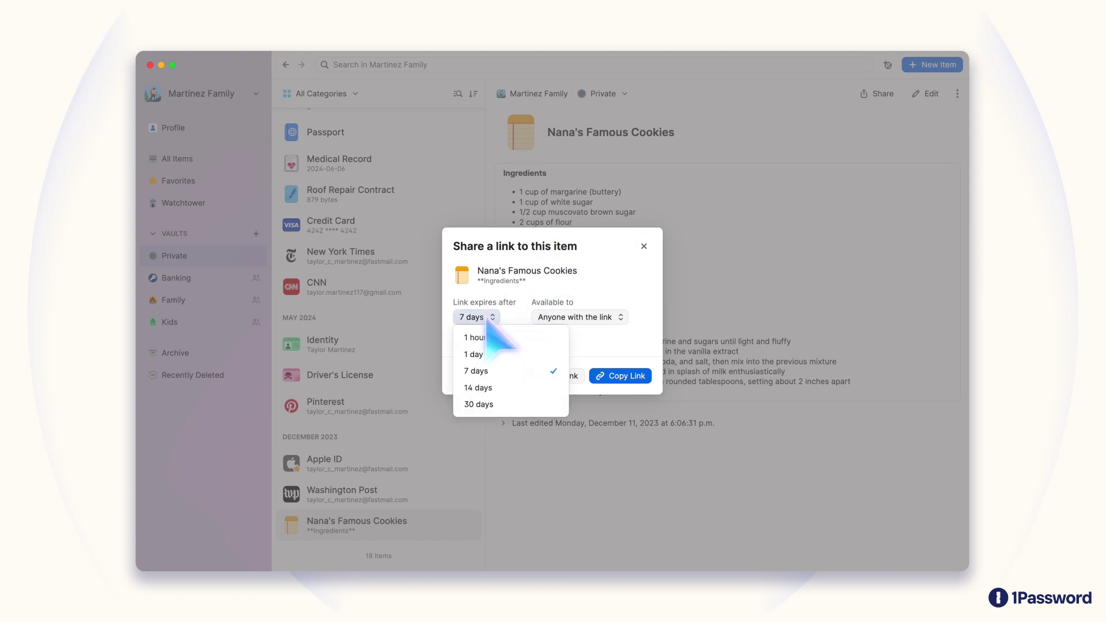
click(494, 354)
Limit the link to two invited recipients, each allowed one view, and copy it.
click(546, 320)
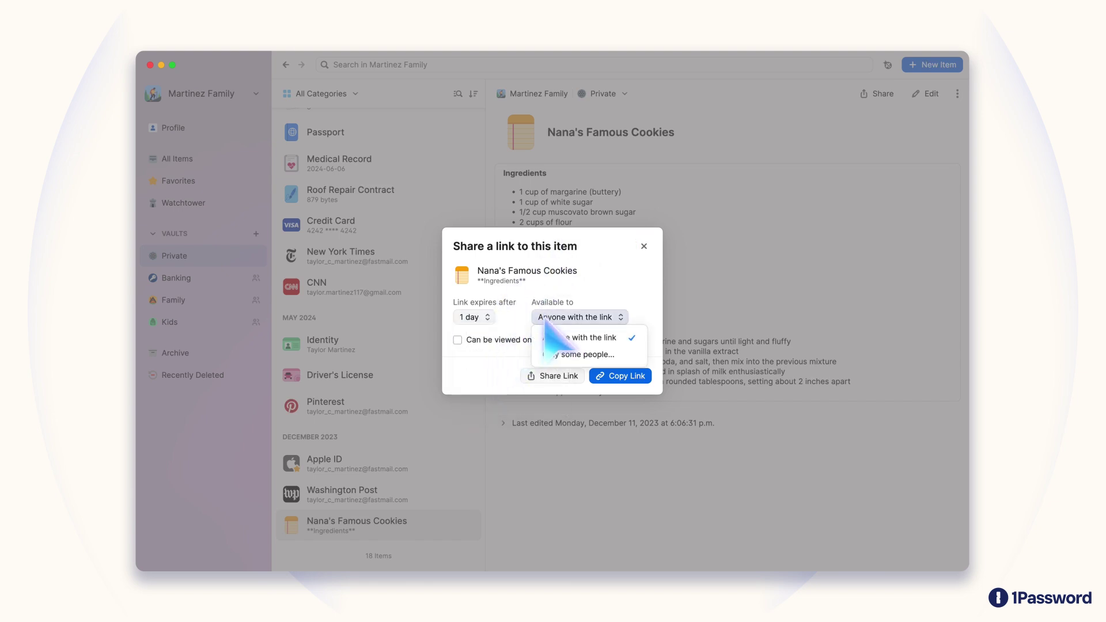
click(543, 352)
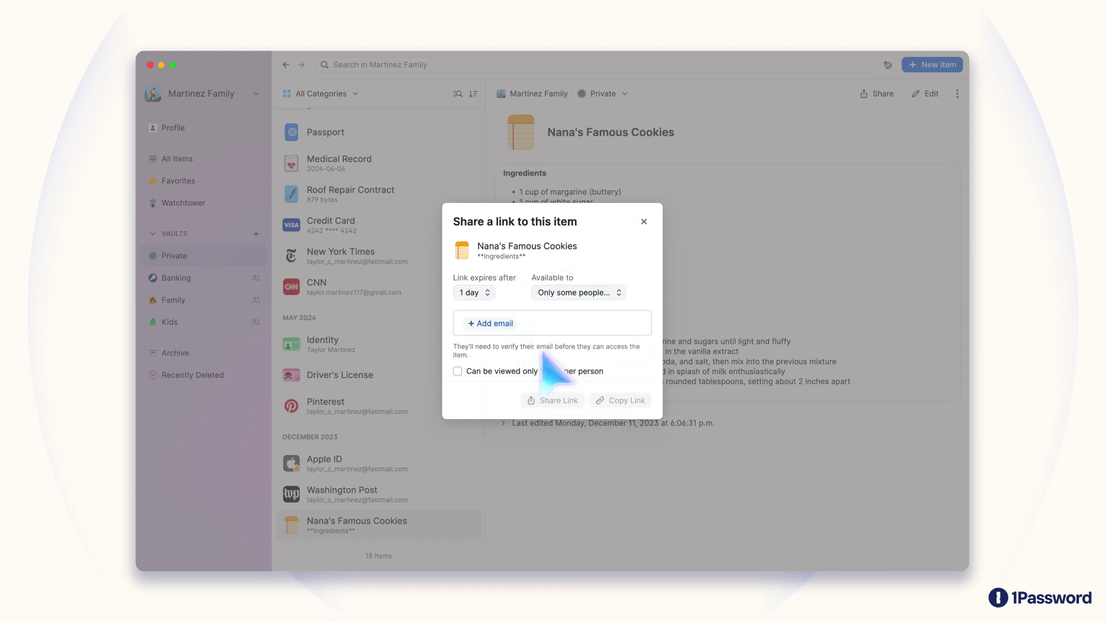
click(506, 323)
text(lu)
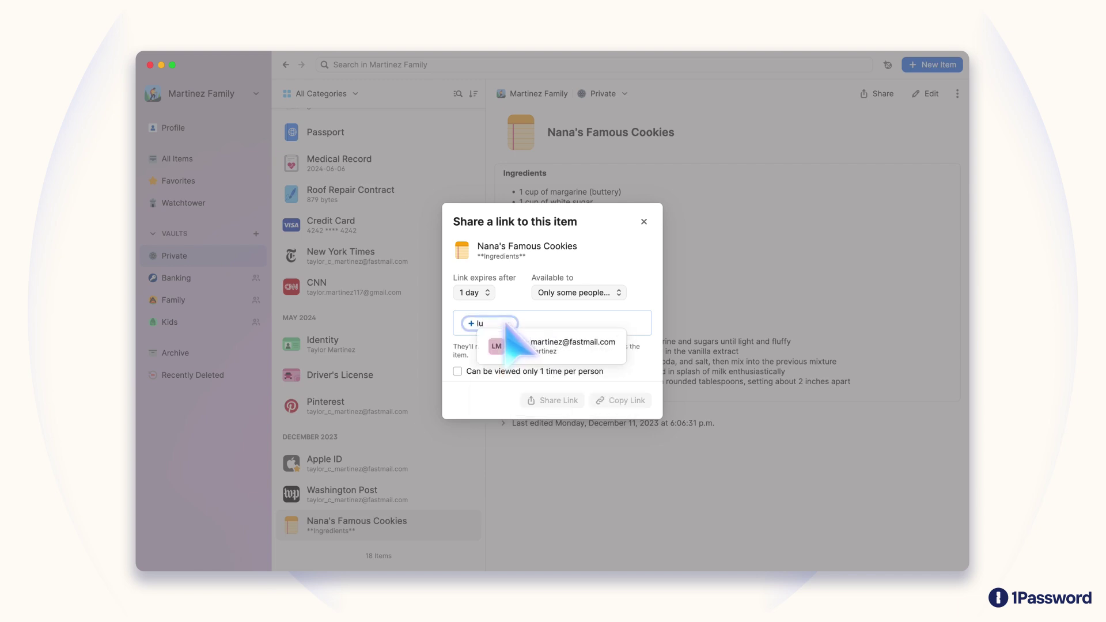
click(506, 346)
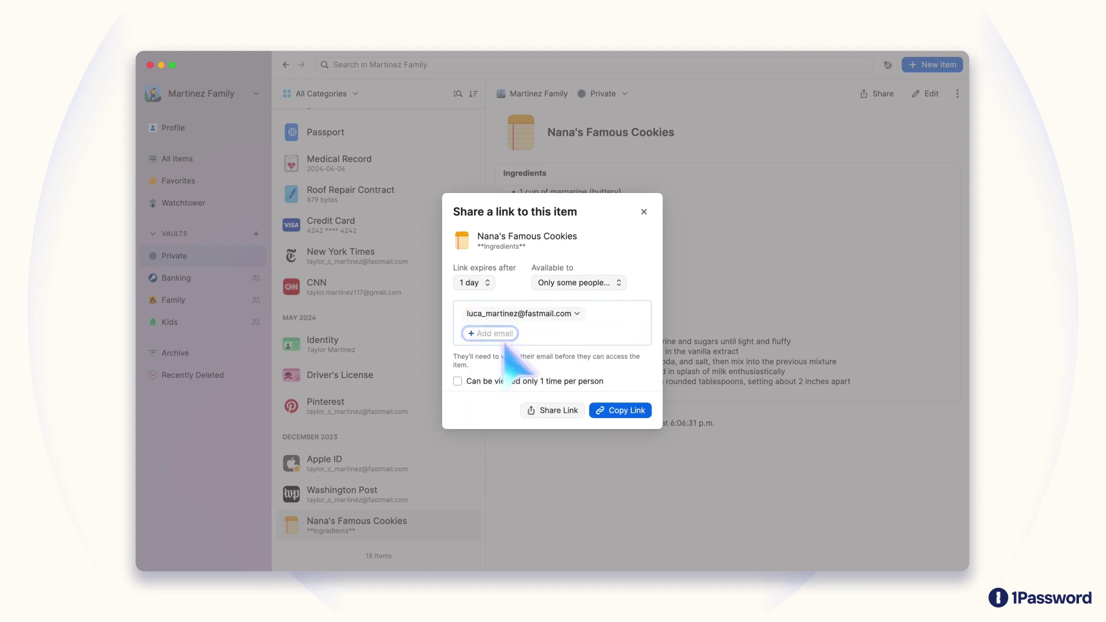
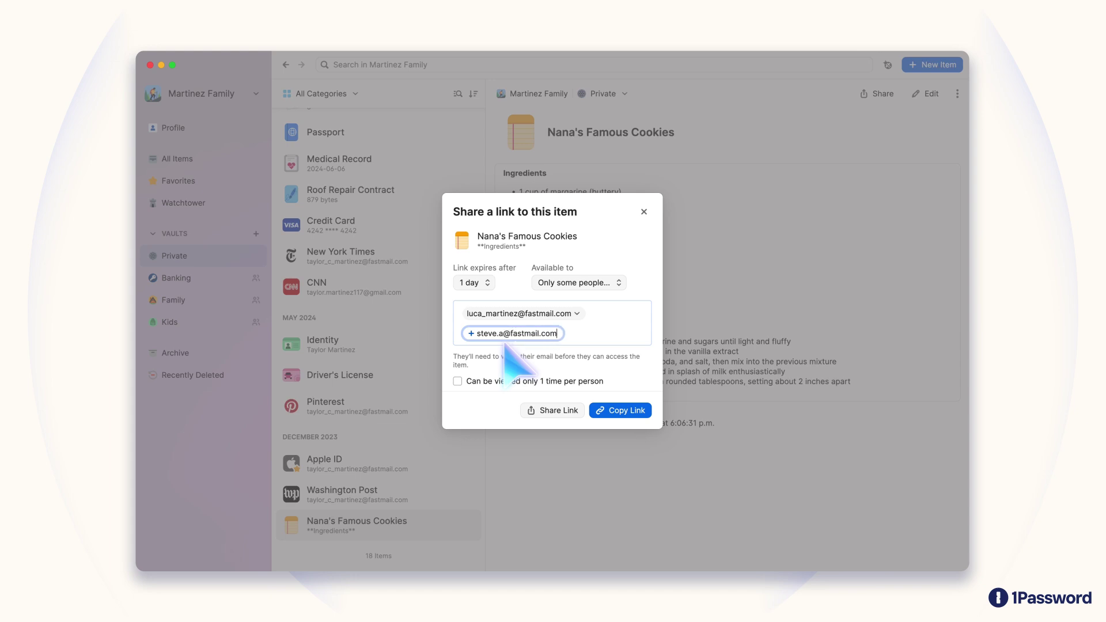
click(504, 343)
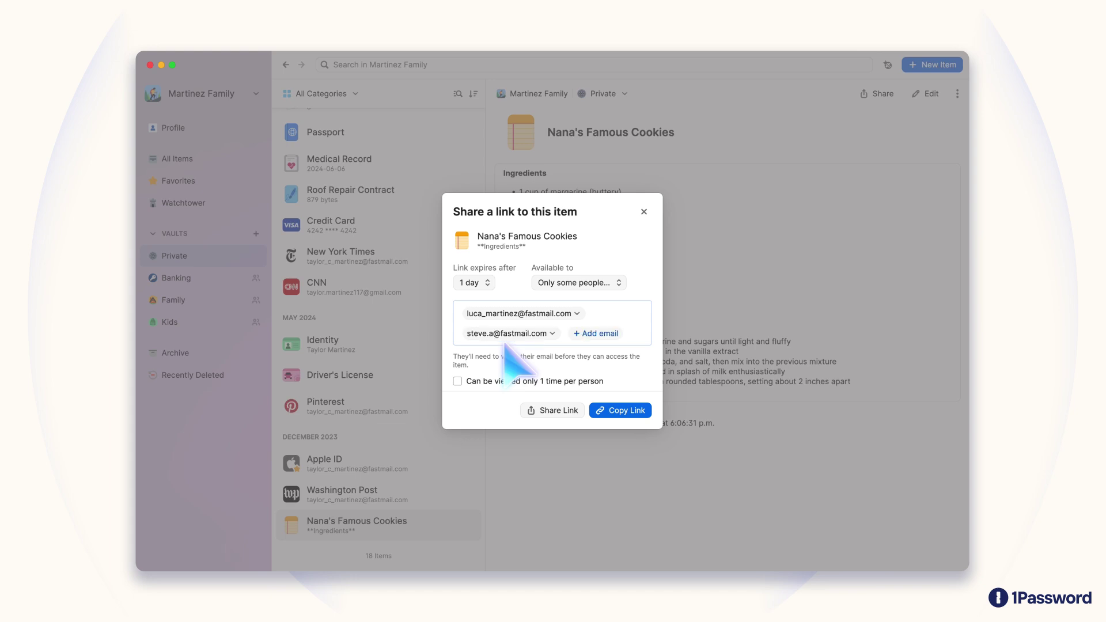
click(458, 381)
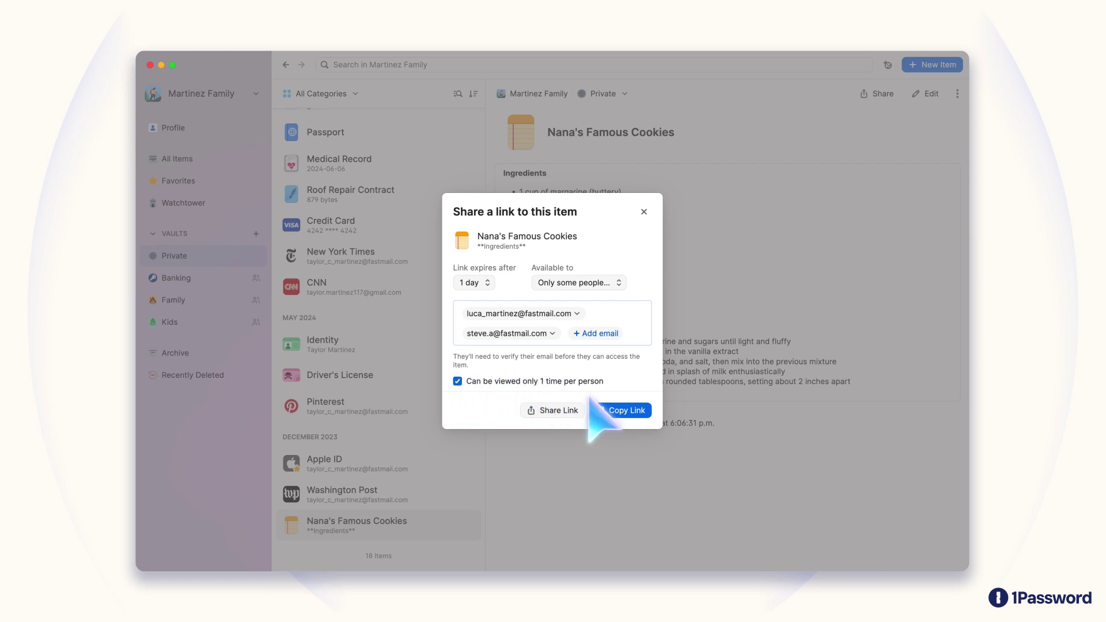
click(607, 410)
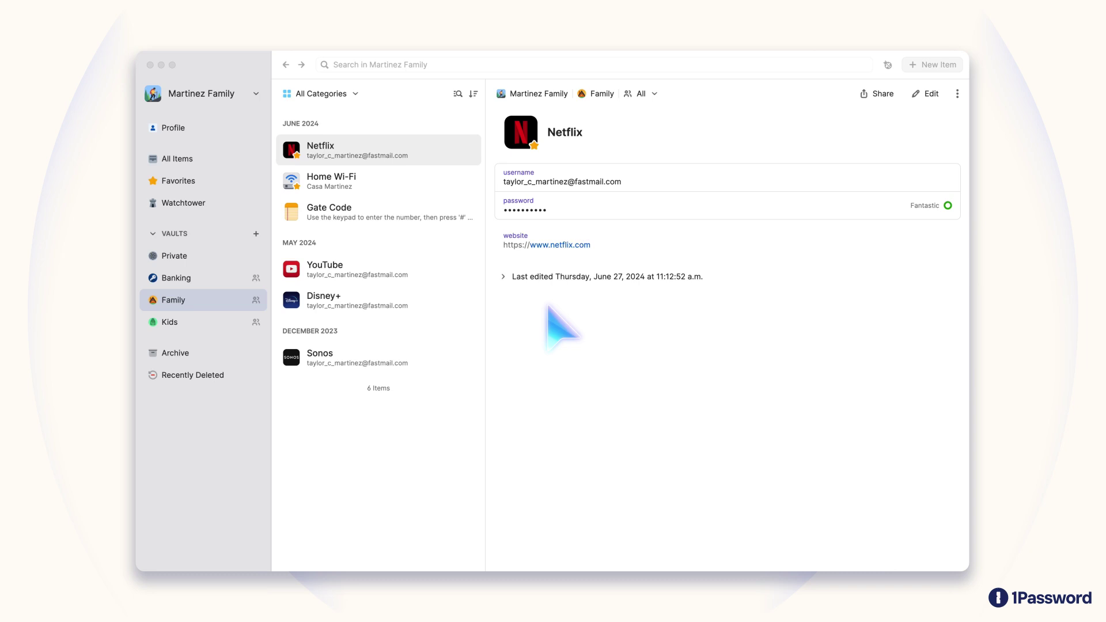
Open netflix.com from the item and sign in with the 1Password-filled saved login.
click(561, 245)
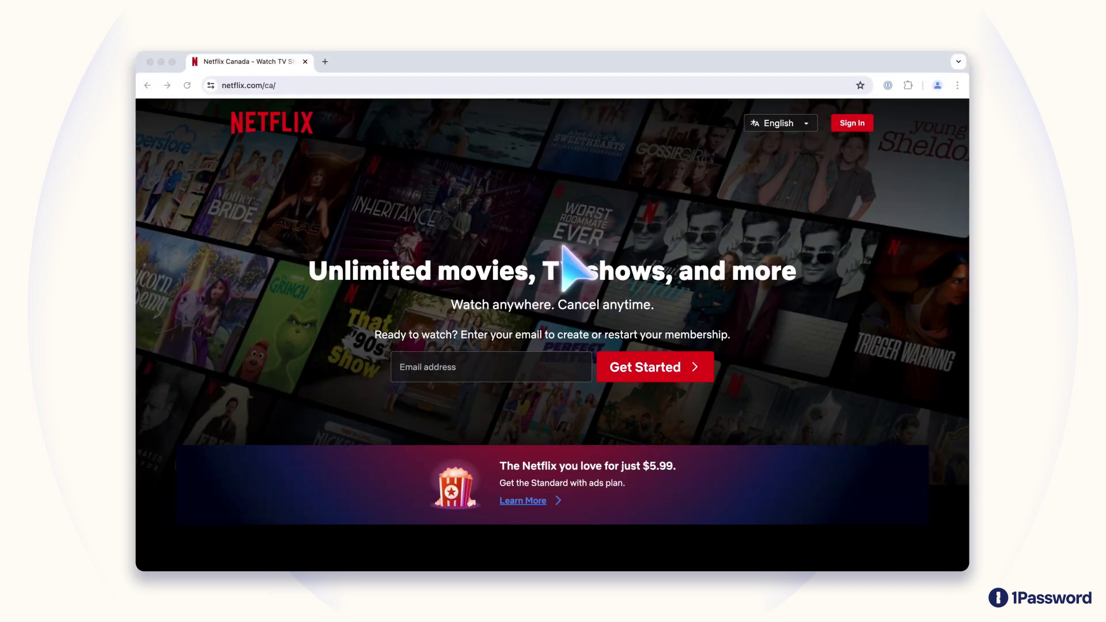
click(850, 123)
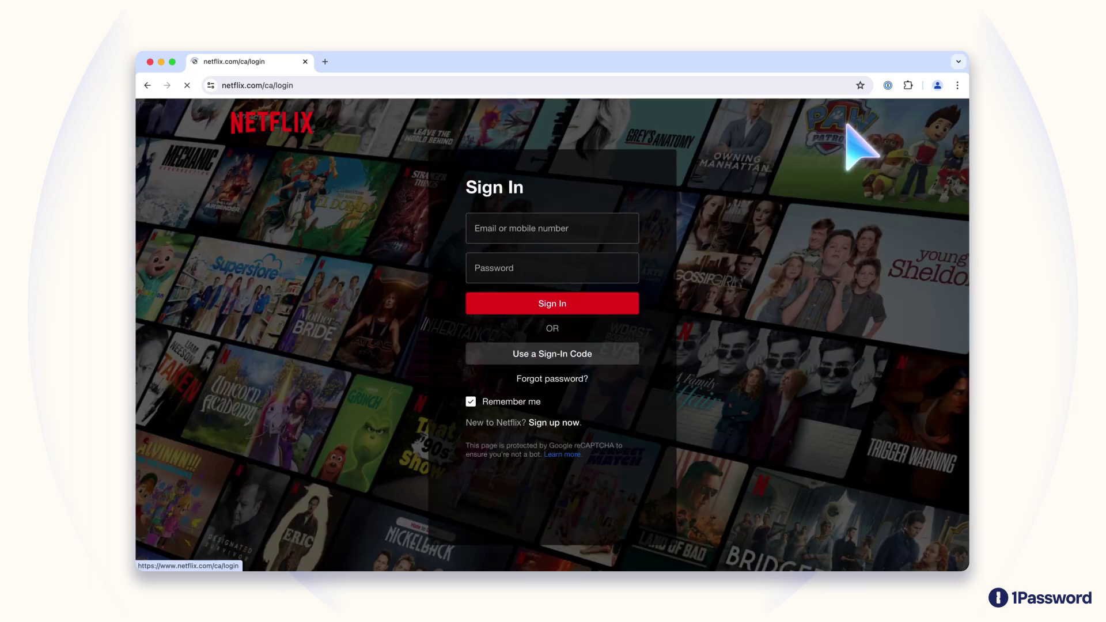
click(626, 234)
click(593, 259)
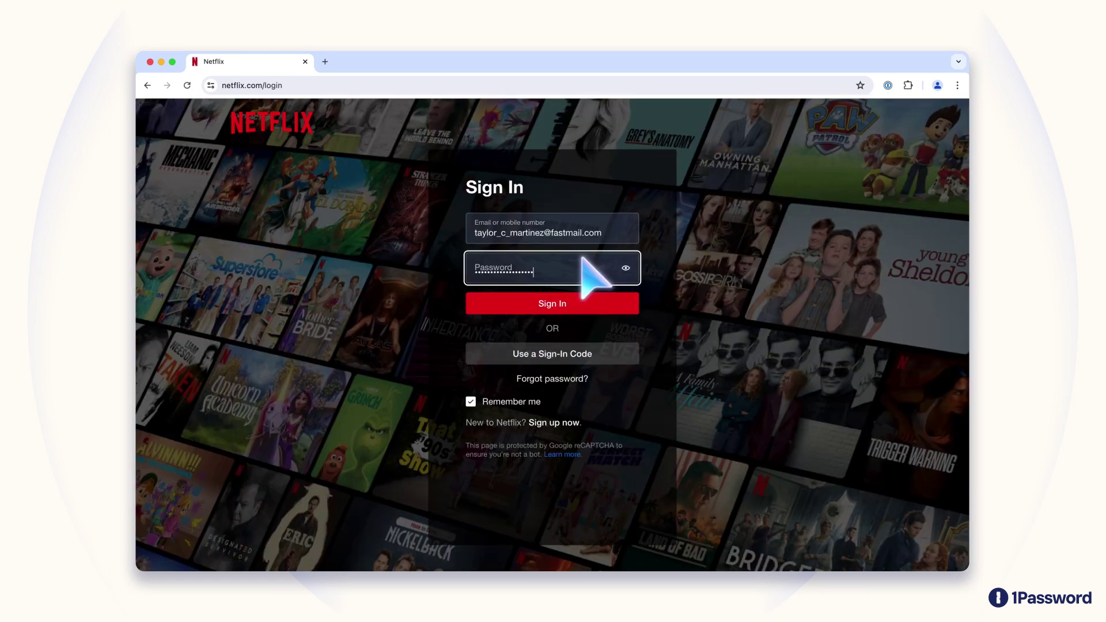
click(580, 304)
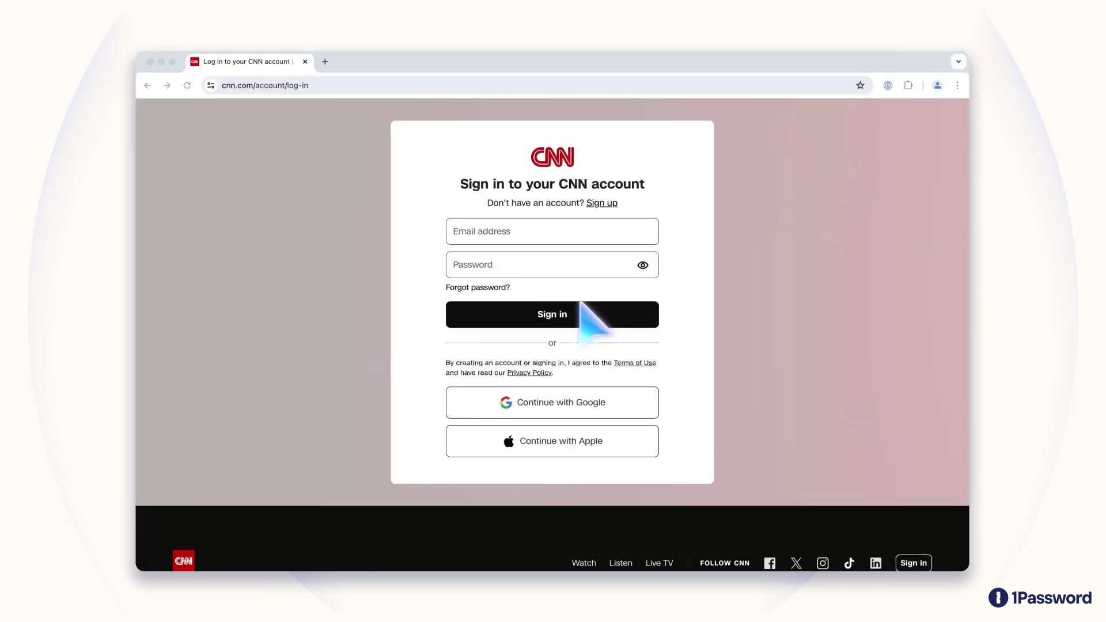
Enter the CNN account e-mail and password, then save the login to the Private vault.
click(559, 231)
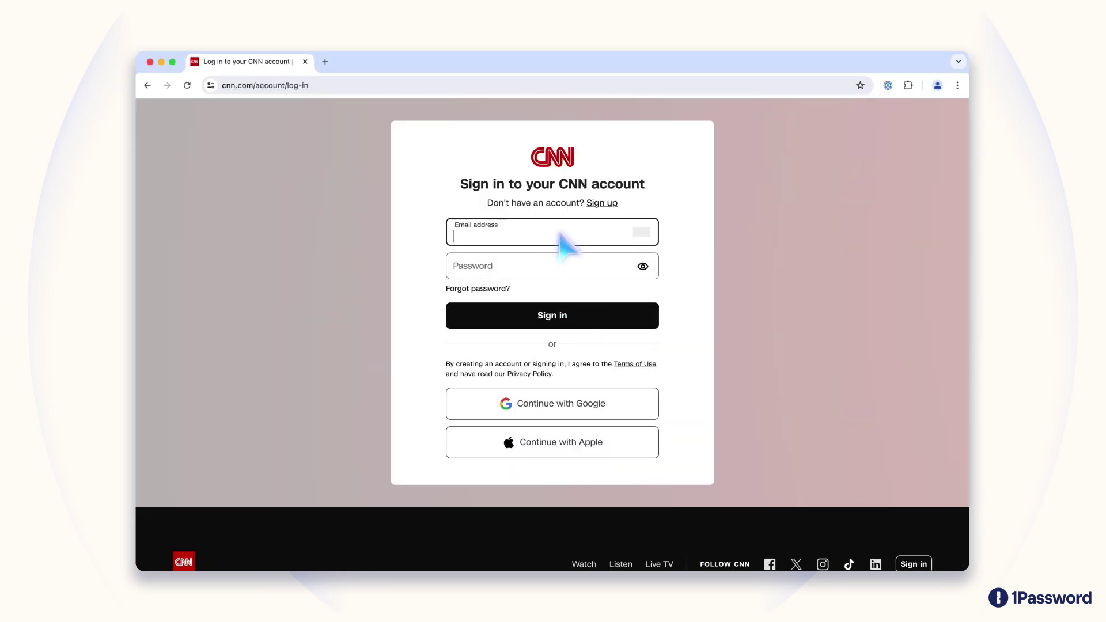
key(Tab)
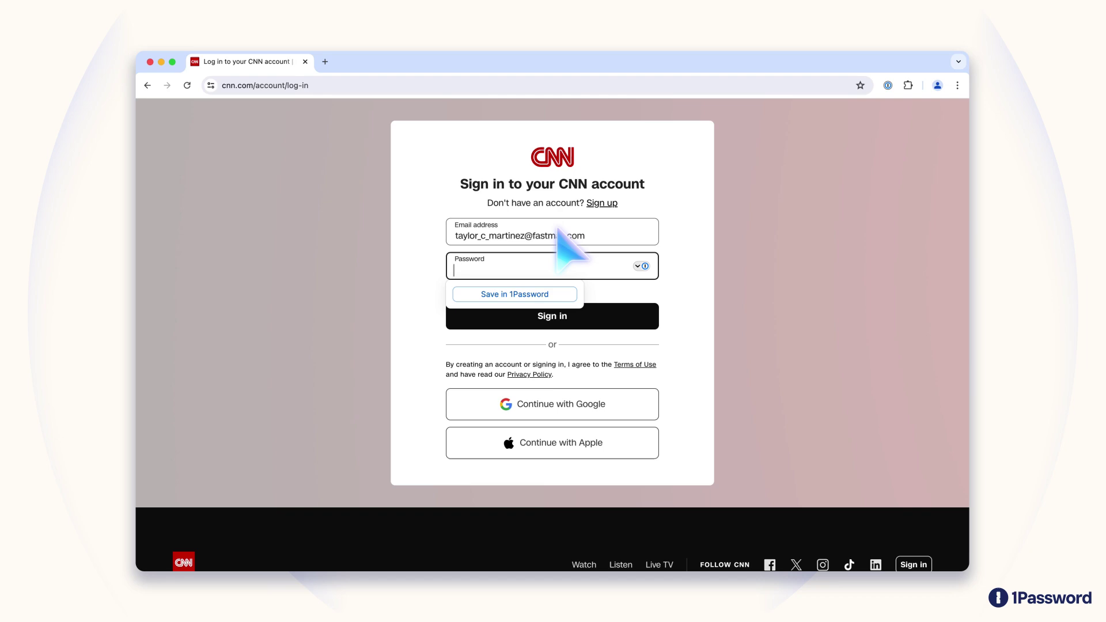
text(•••••••)
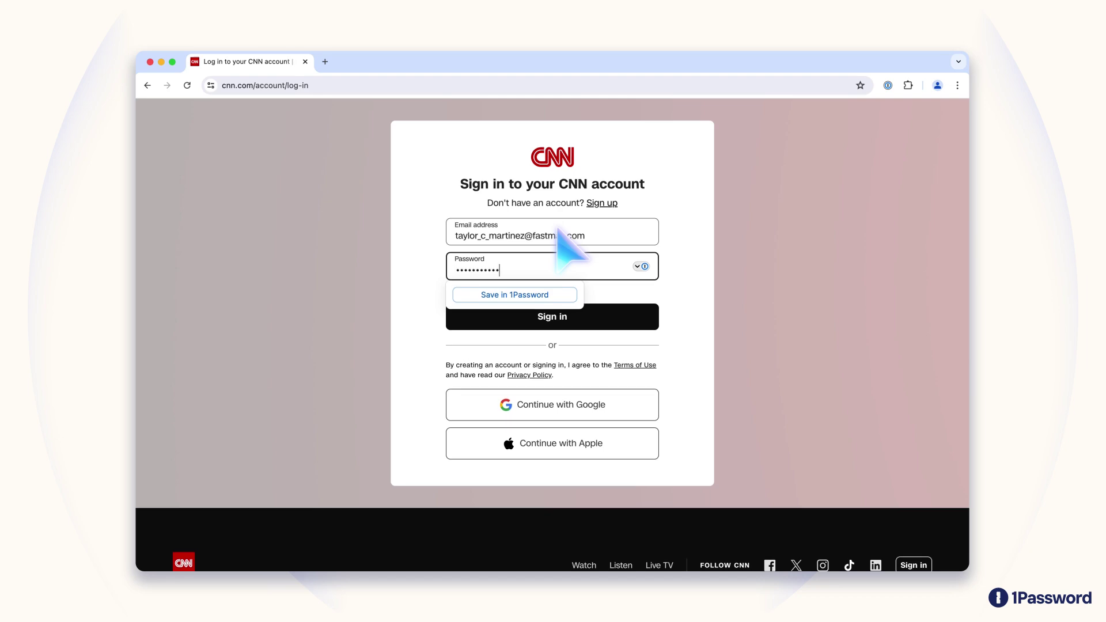
key(Return)
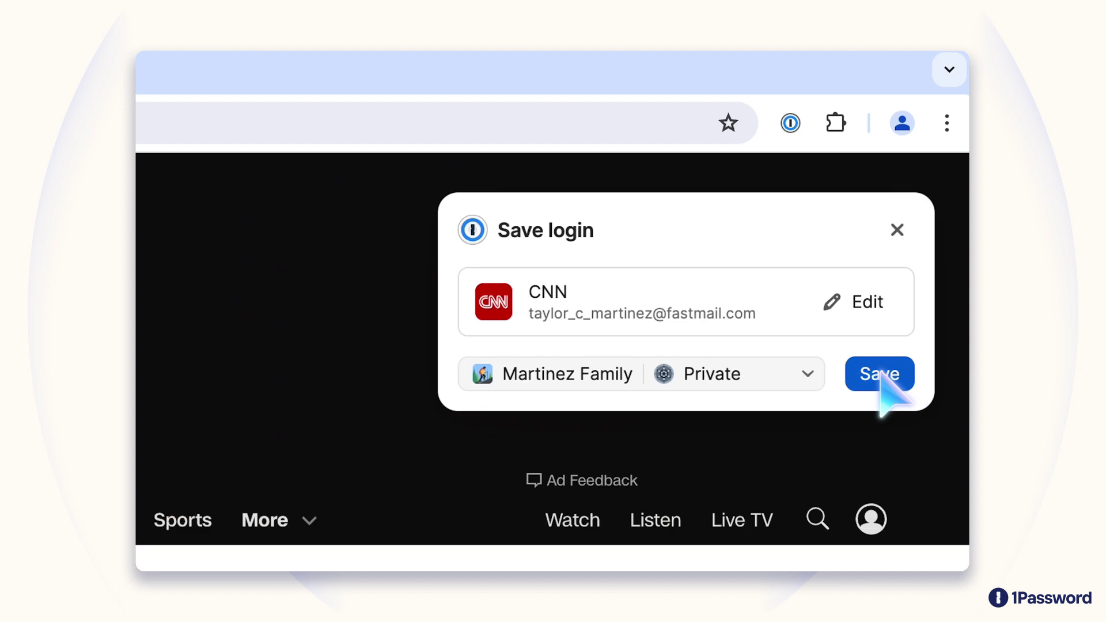
click(880, 371)
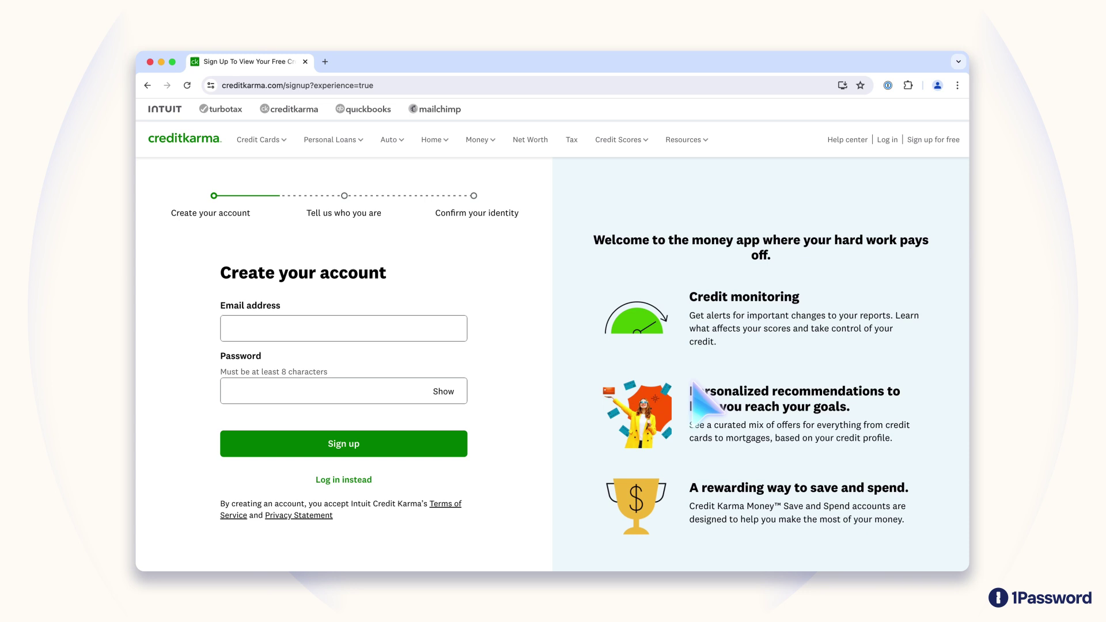
Fill the Credit Karma sign-up with the suggested e-mail and a generated password, save it, submit.
click(352, 328)
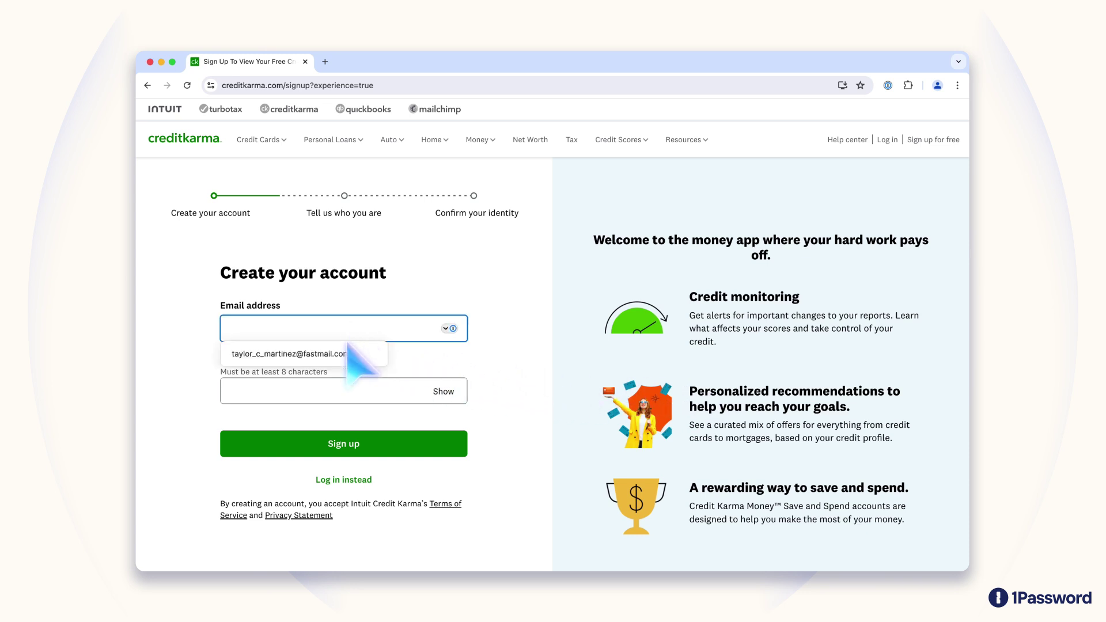
click(349, 353)
click(352, 390)
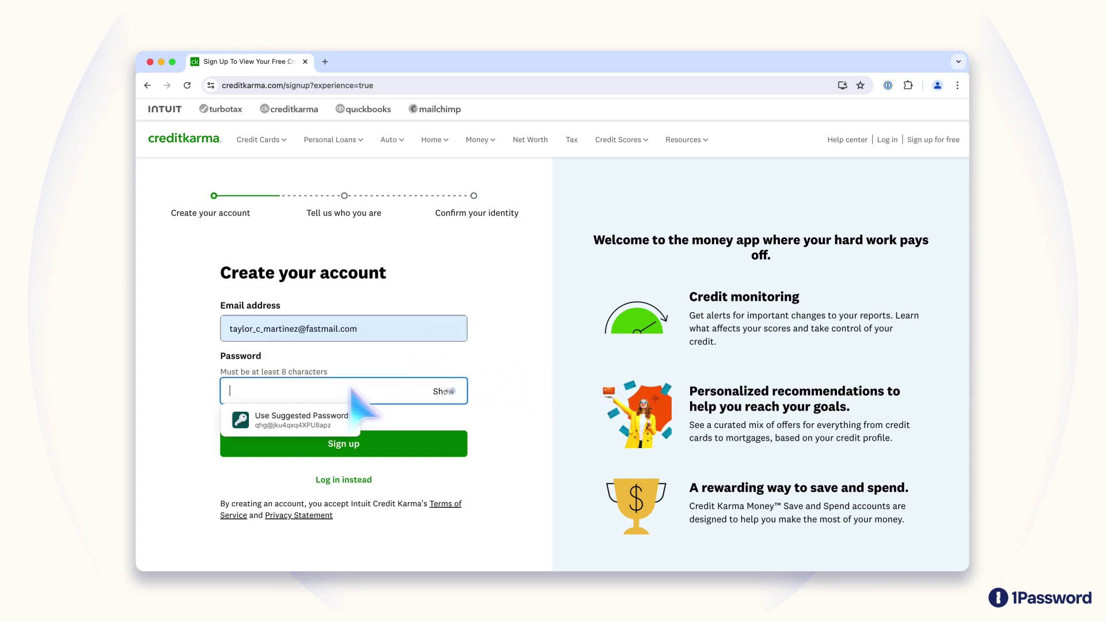
click(337, 421)
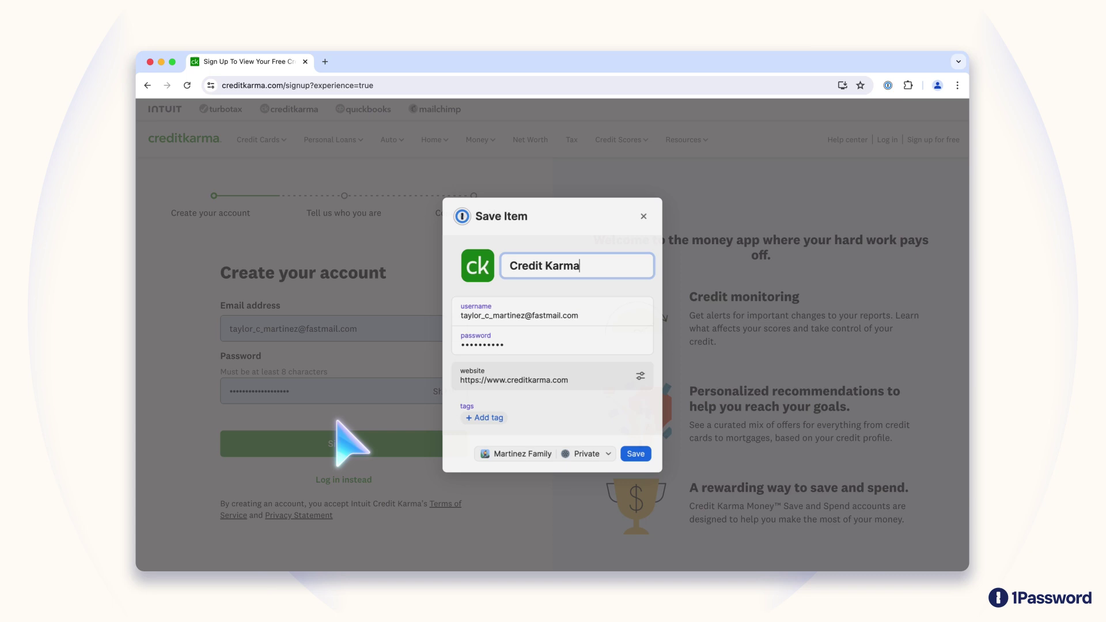
click(632, 454)
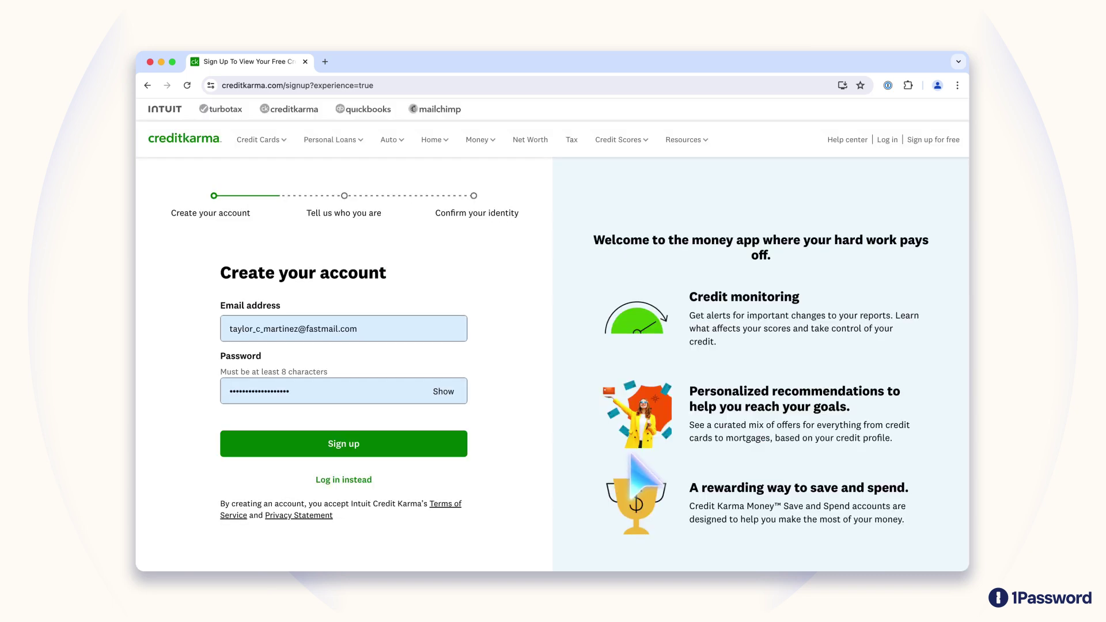
click(384, 442)
Fill first and last name, then street, city and ZIP from the saved Identity.
click(377, 330)
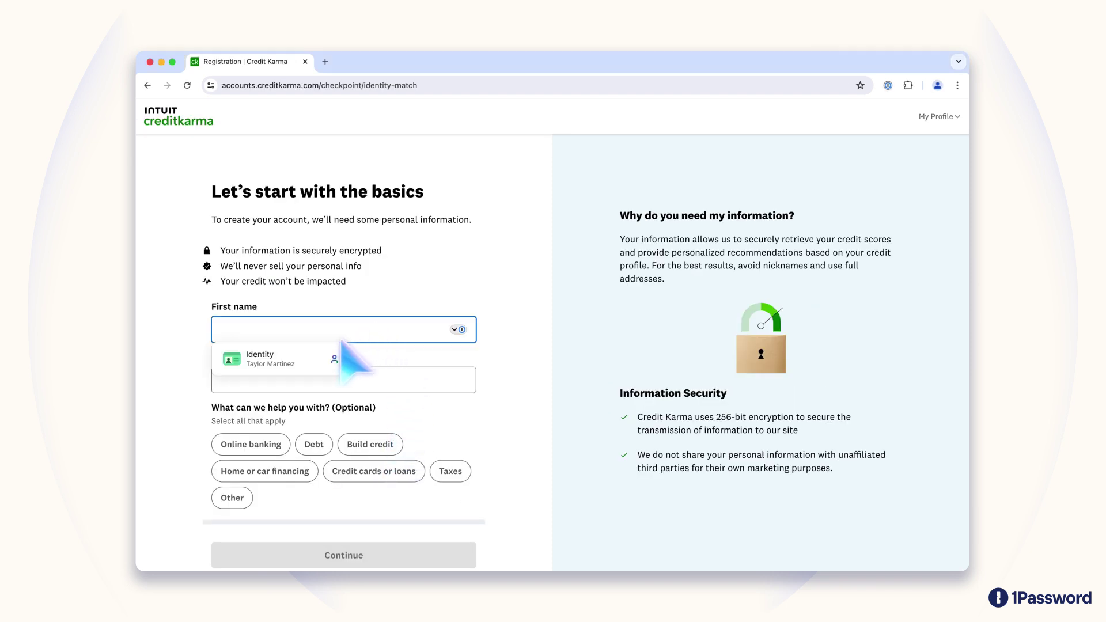
click(322, 356)
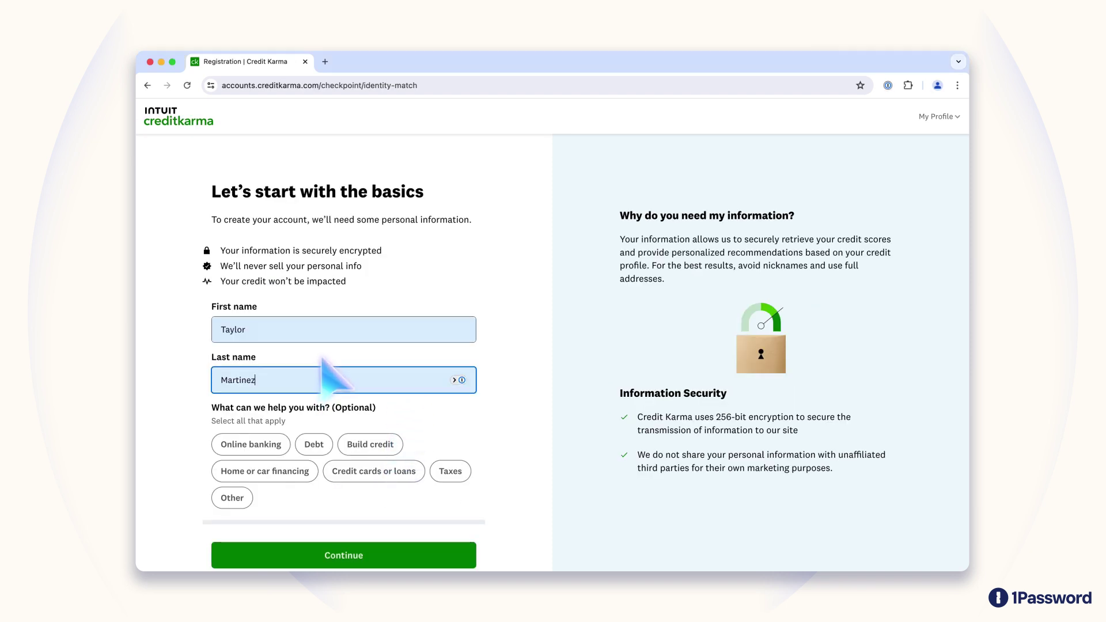
scroll(345, 403, down, 1)
click(370, 527)
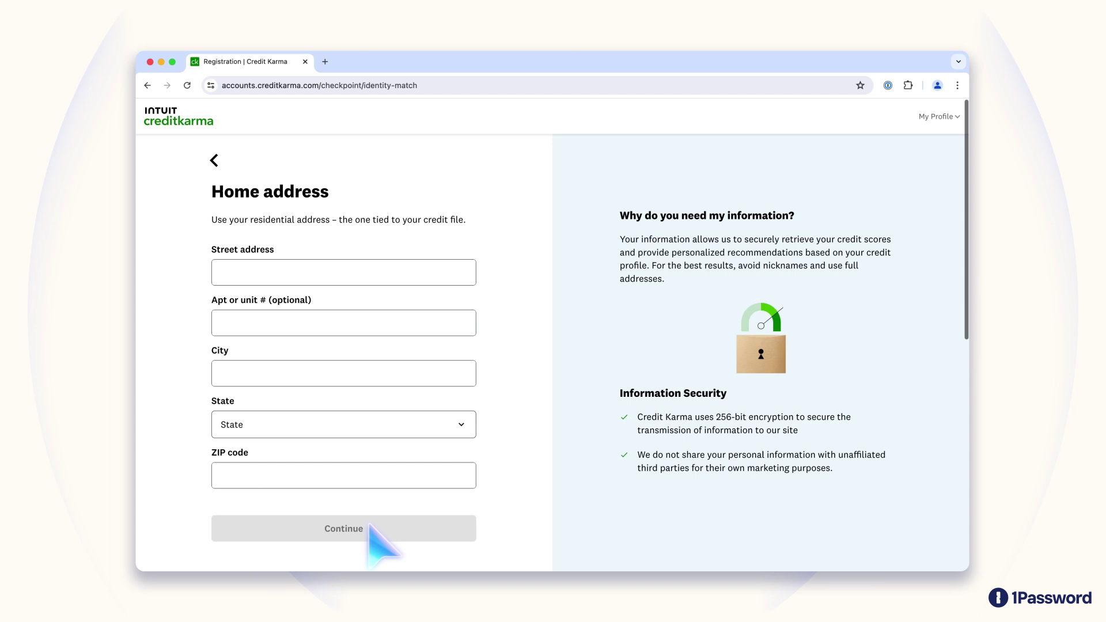
click(324, 276)
click(315, 300)
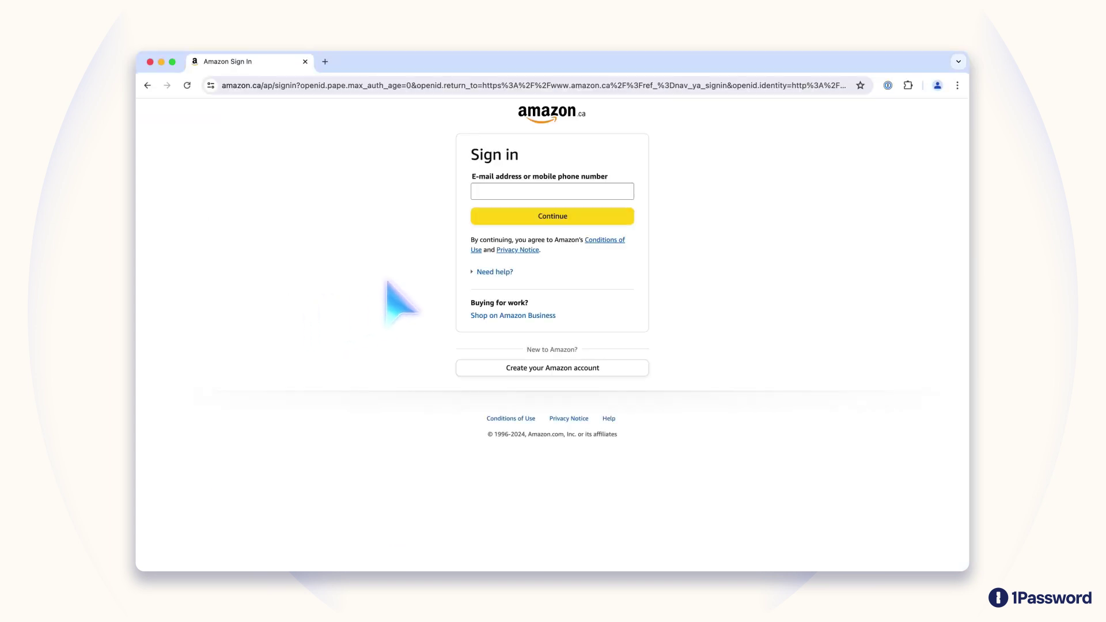
Autofill the saved 1Password login to sign in to Amazon.ca, then view 1Password's business pricing page.
click(490, 195)
click(491, 222)
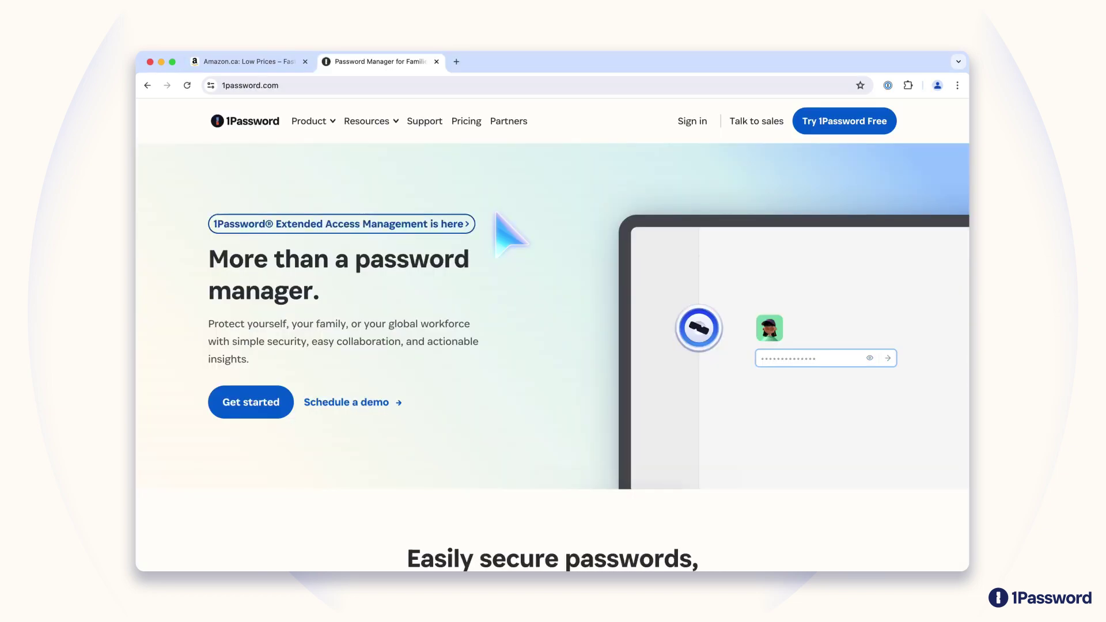
click(496, 214)
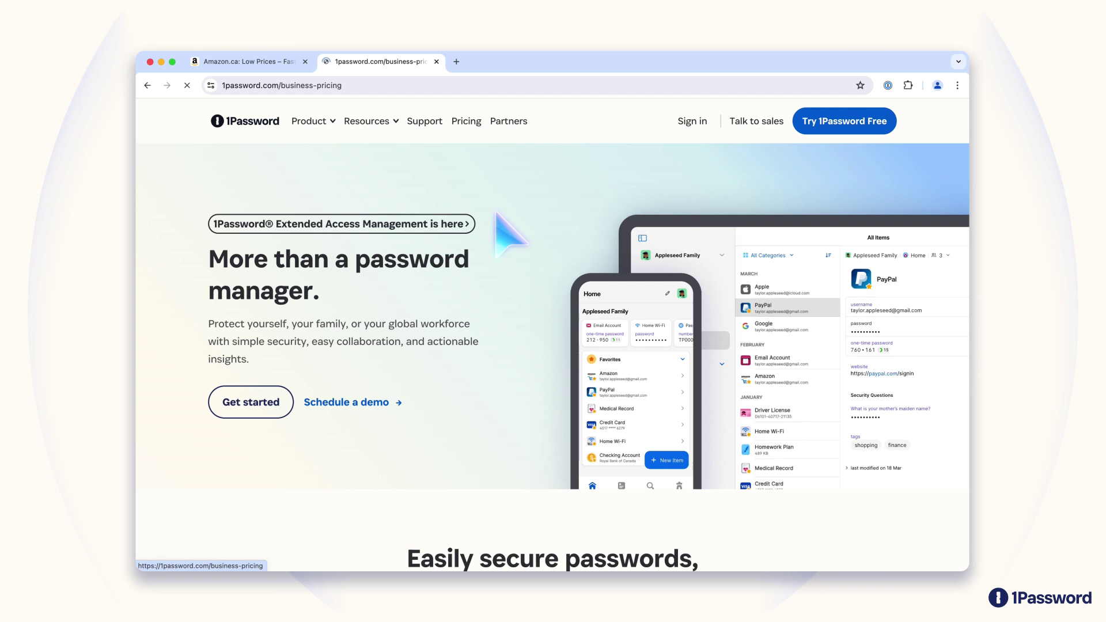